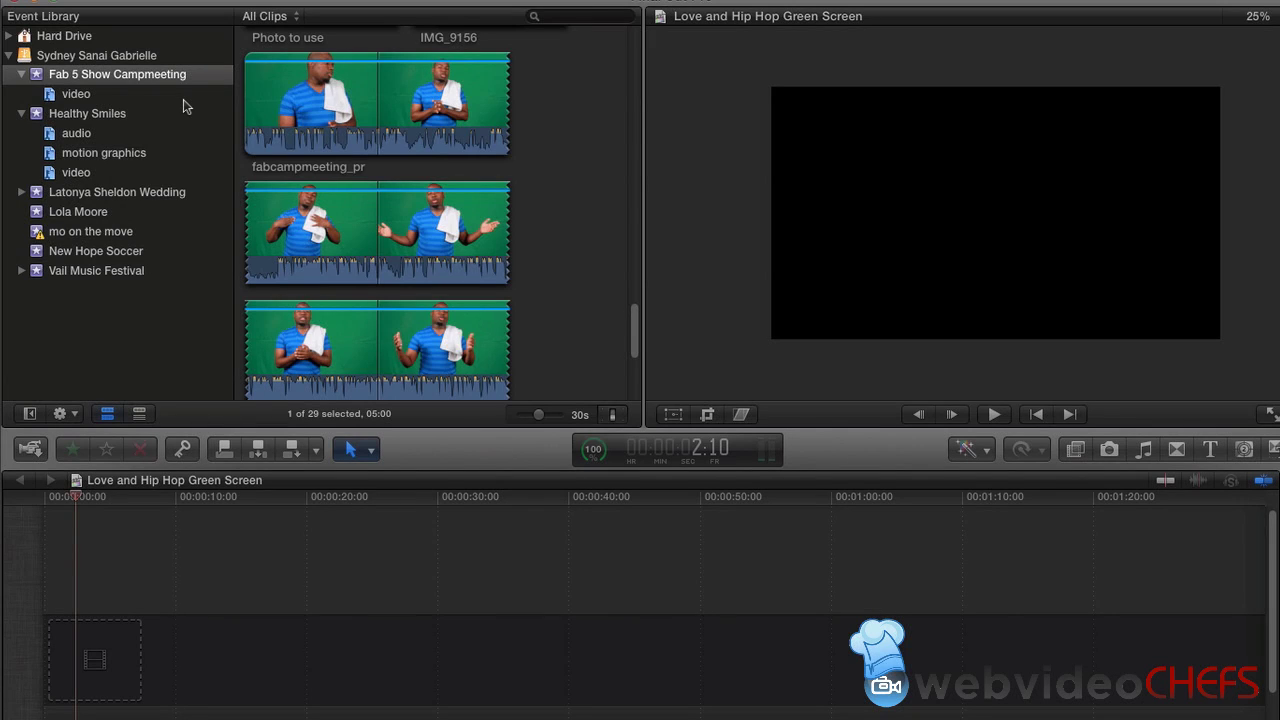
Mark a range in the second fabcampmeeting_pr filmstrip row from about 1:06:20 to 1:30:16
{"action": "left_click", "coordinate": [257, 244]}
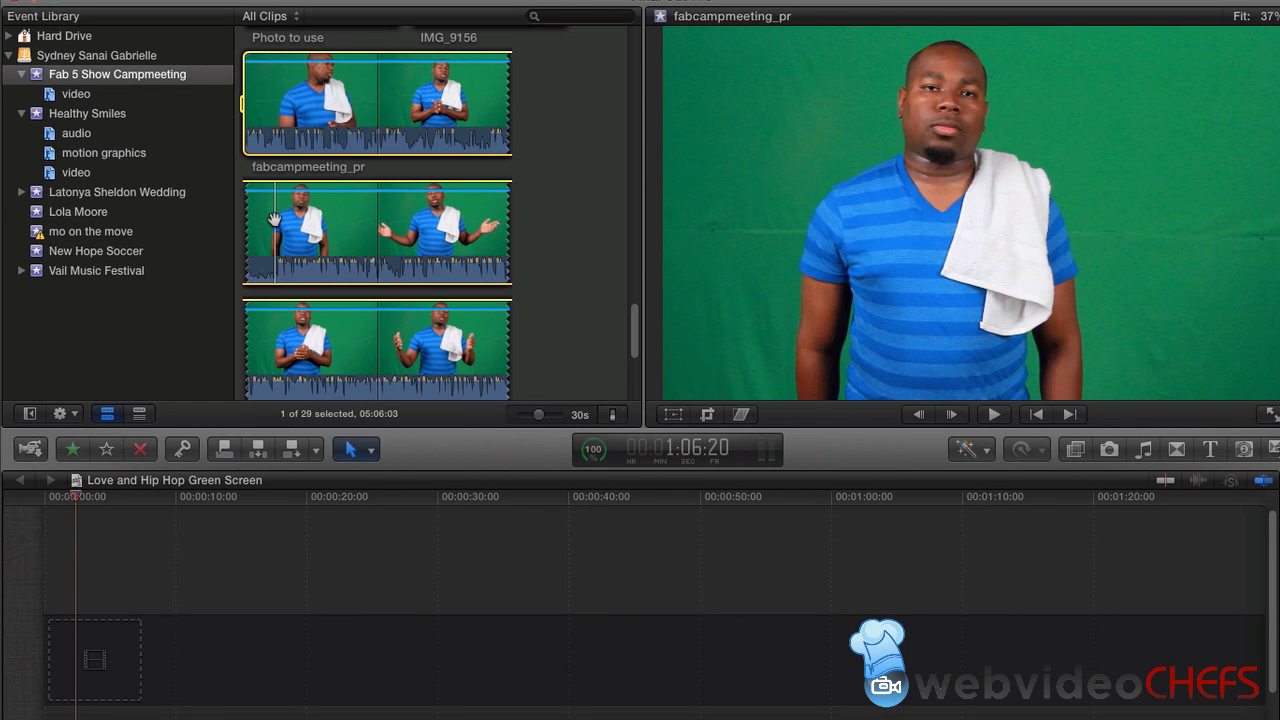
{"action": "left_click", "coordinate": [274, 218]}
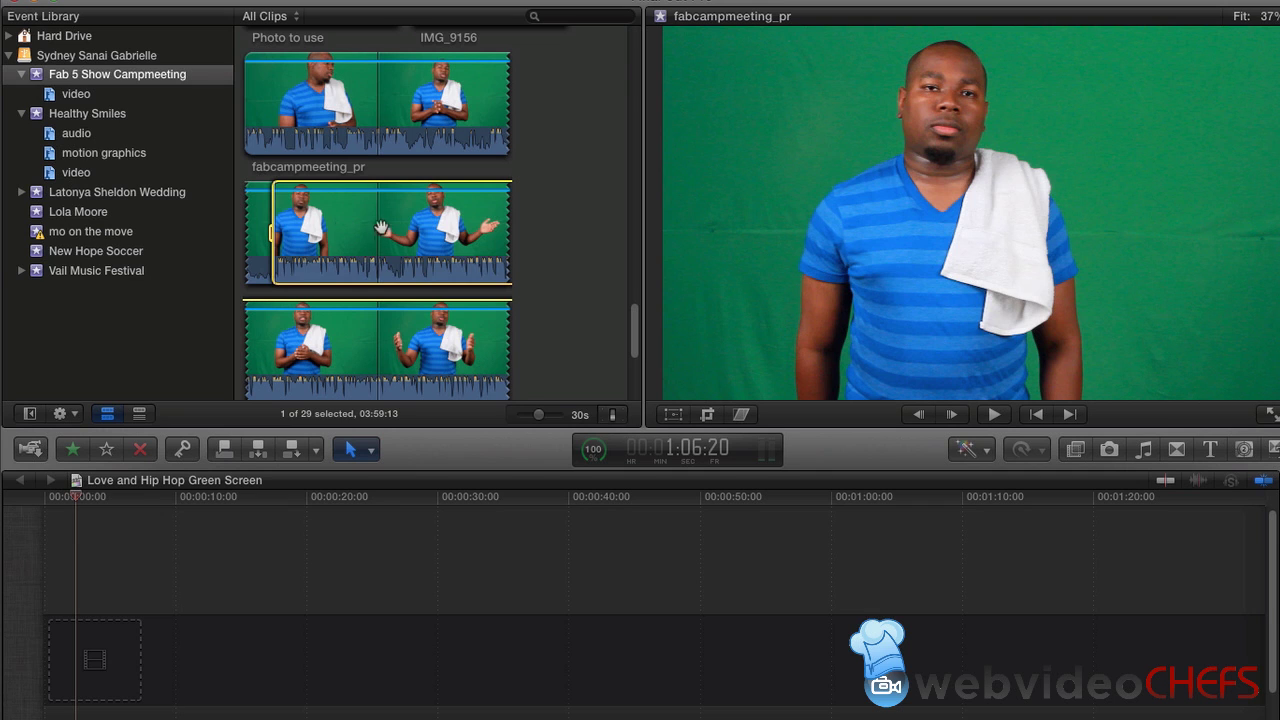
{"action": "key", "text": "o"}
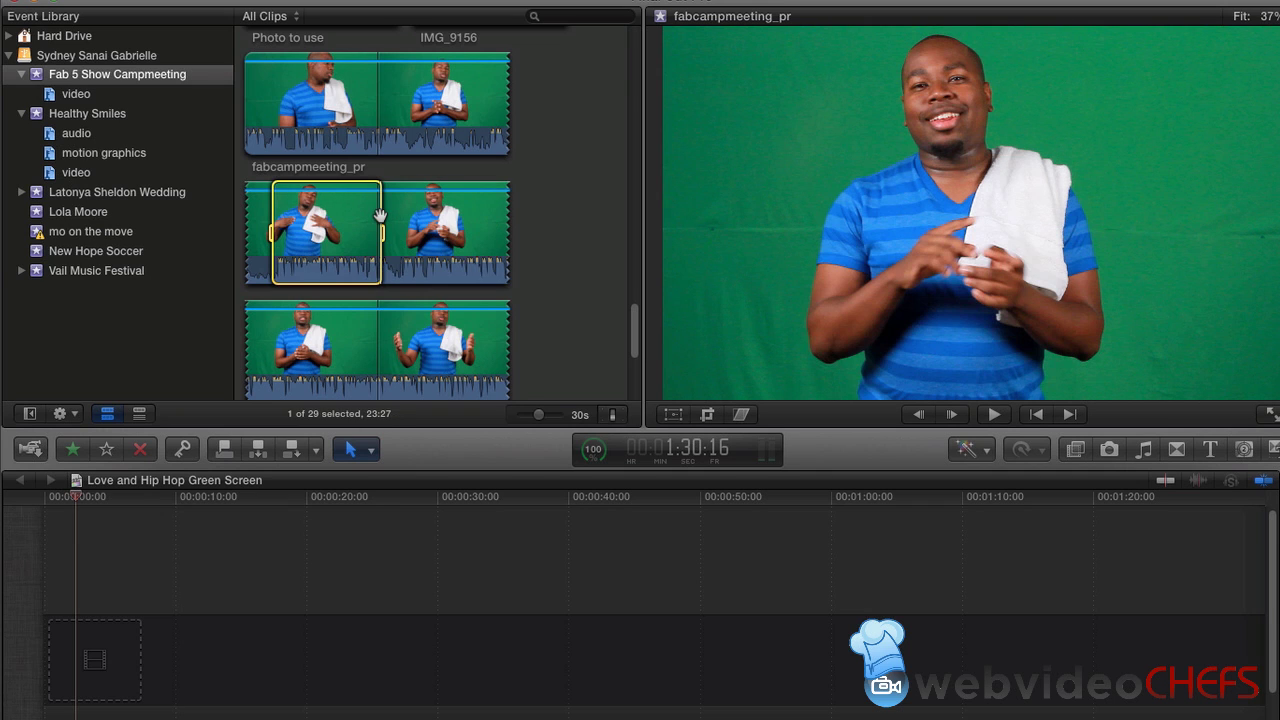
{"action": "left_click", "coordinate": [313, 452]}
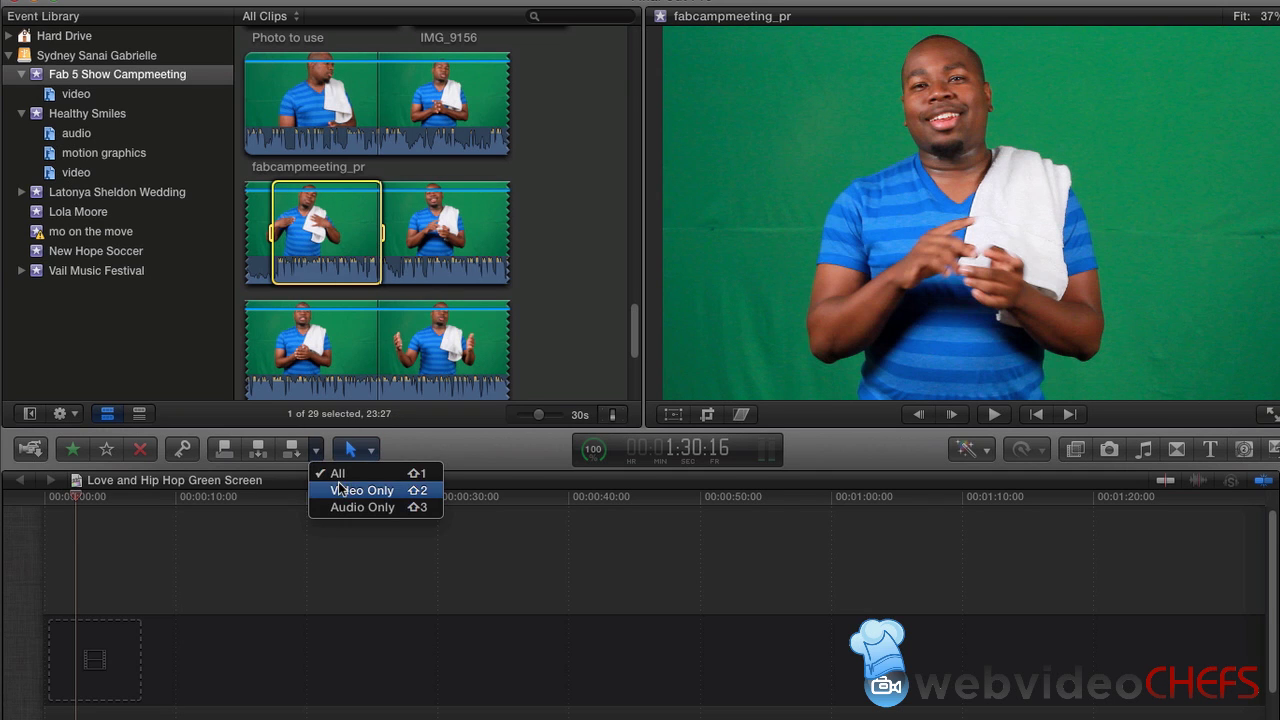
{"action": "left_click", "coordinate": [556, 331]}
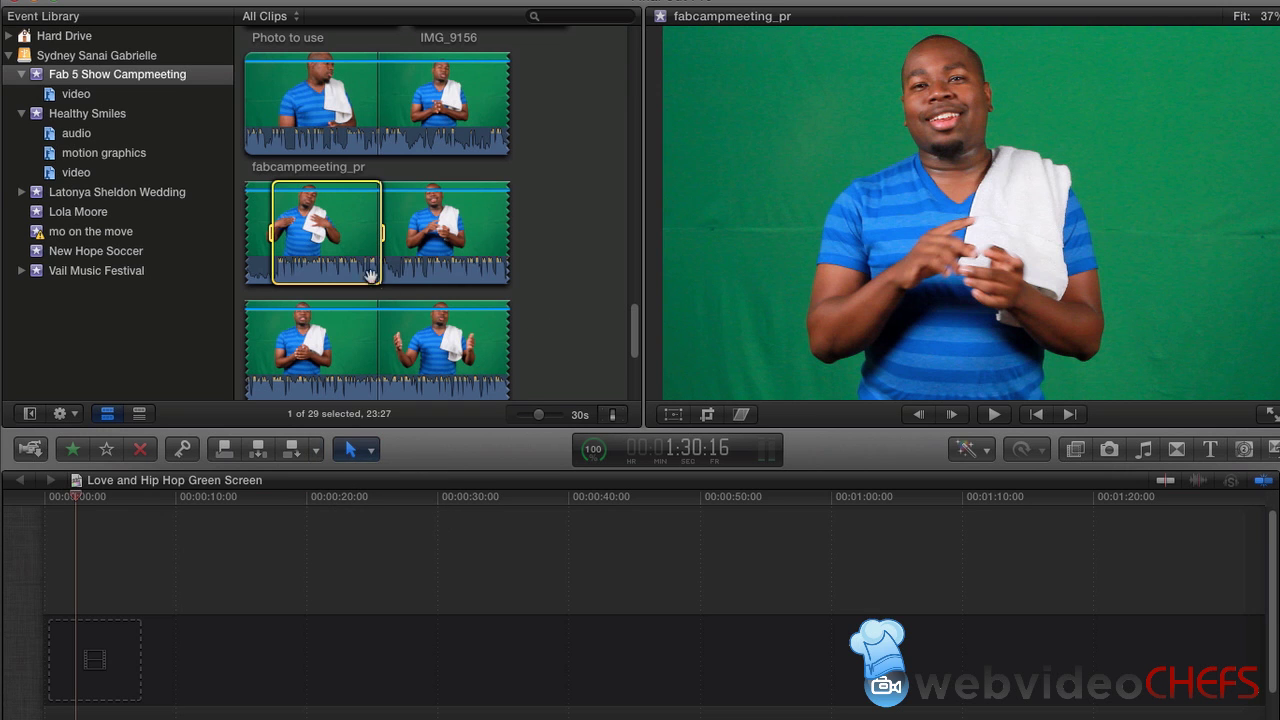
Insert the marked green-screen range into the timeline and delete the gap clip in front of it
{"action": "left_click", "coordinate": [332, 228]}
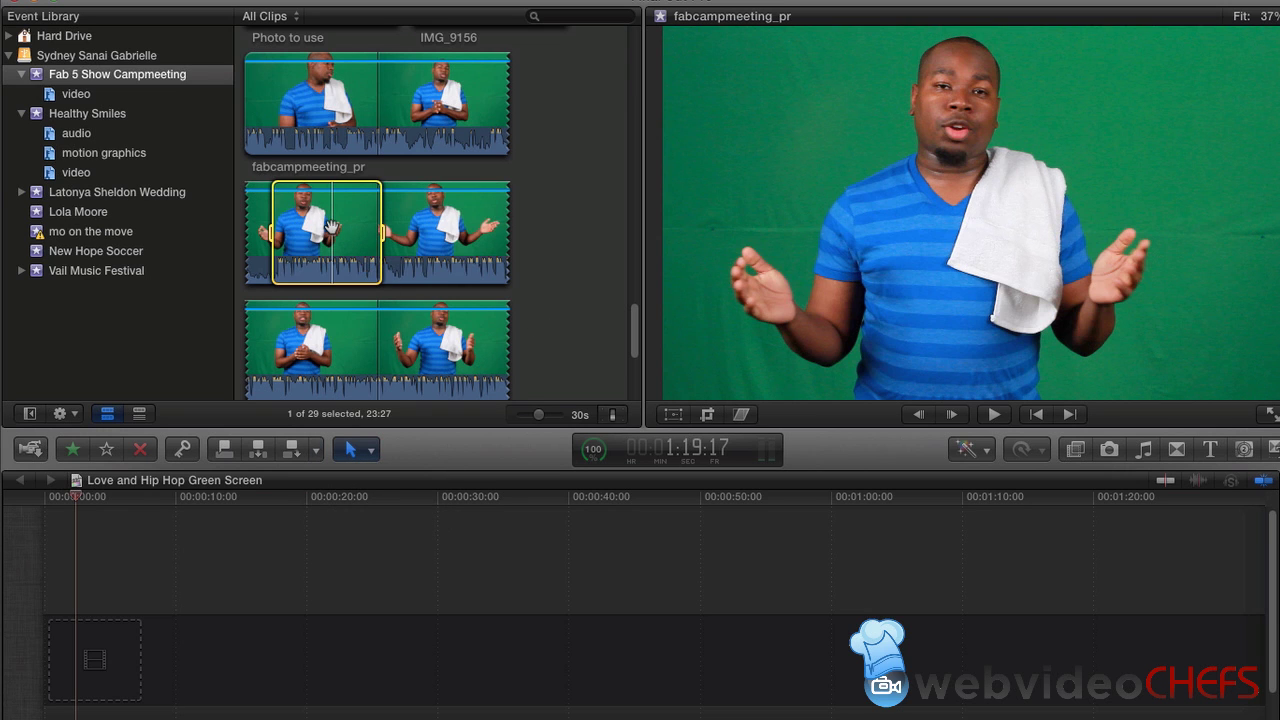
{"action": "left_click", "coordinate": [258, 449]}
{"action": "left_click", "coordinate": [56, 668]}
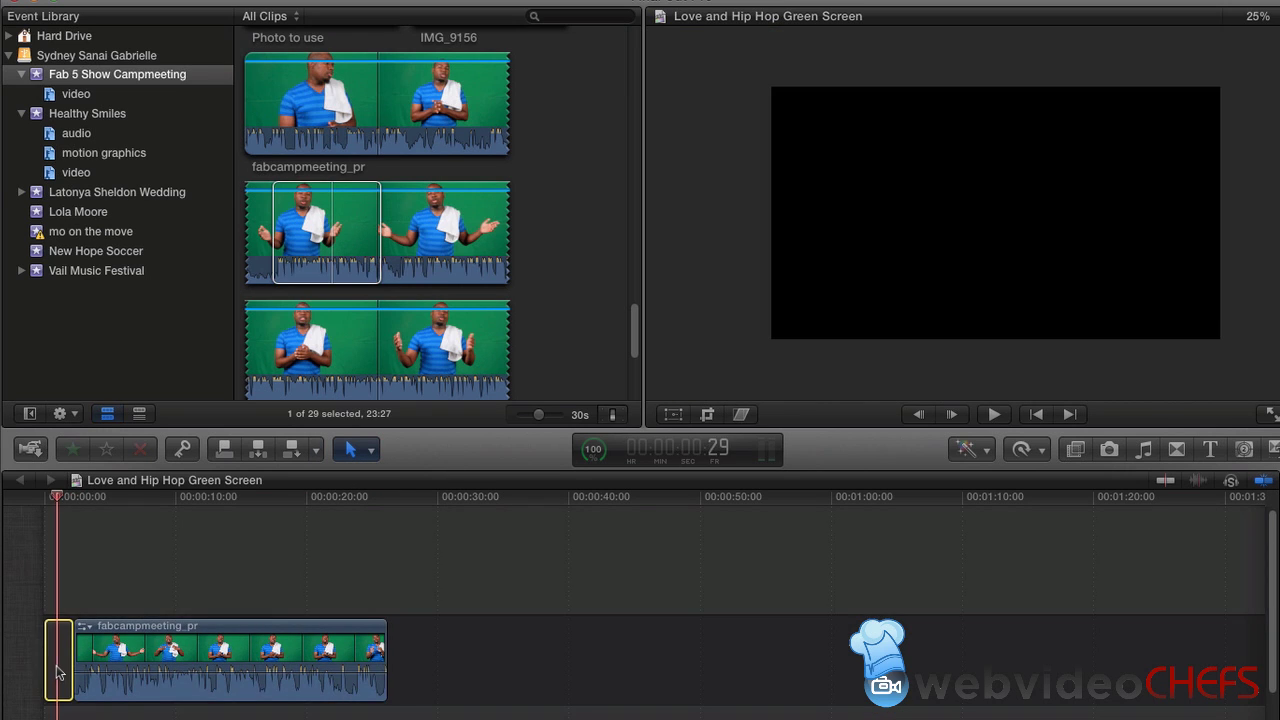
{"action": "key", "text": "Delete"}
{"action": "left_click_drag", "start_coordinate": [149, 665], "coordinate": [149, 688]}
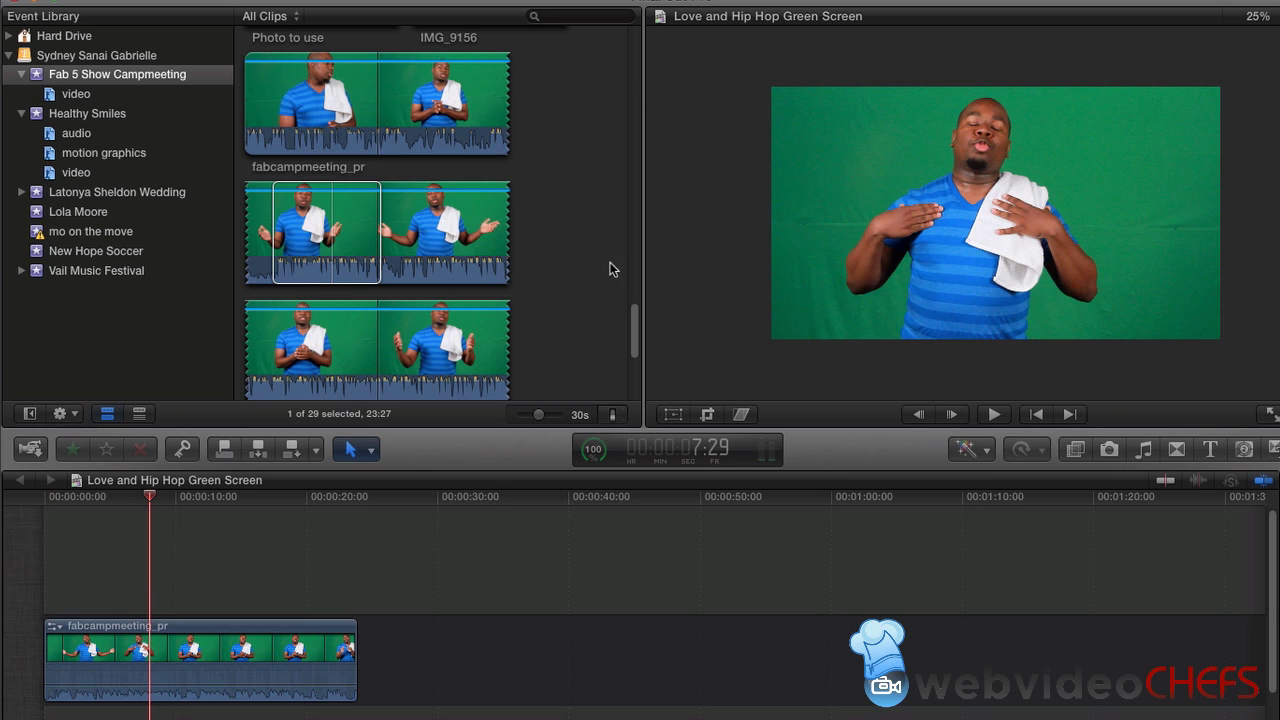
Add the "Photo to use" still from the Fab 5 Show Campmeeting event to the timeline after the green-screen clip
{"action": "left_click", "coordinate": [80, 95]}
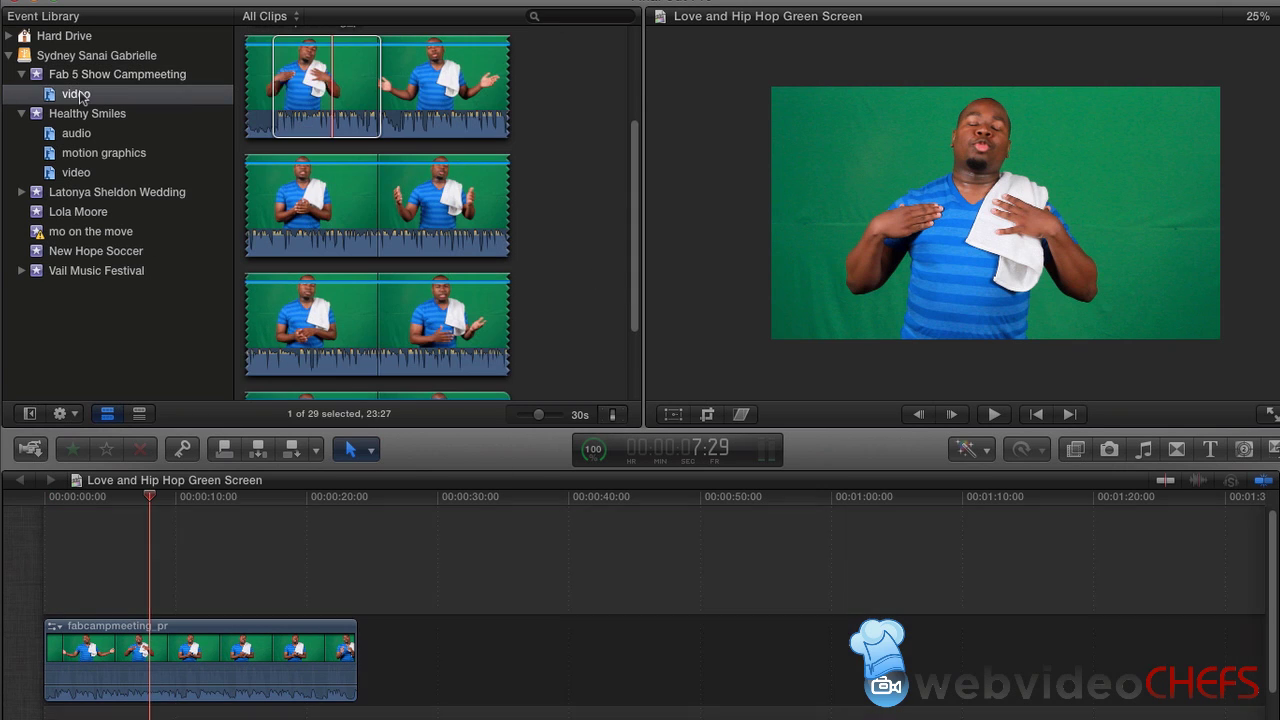
{"action": "left_click", "coordinate": [105, 75]}
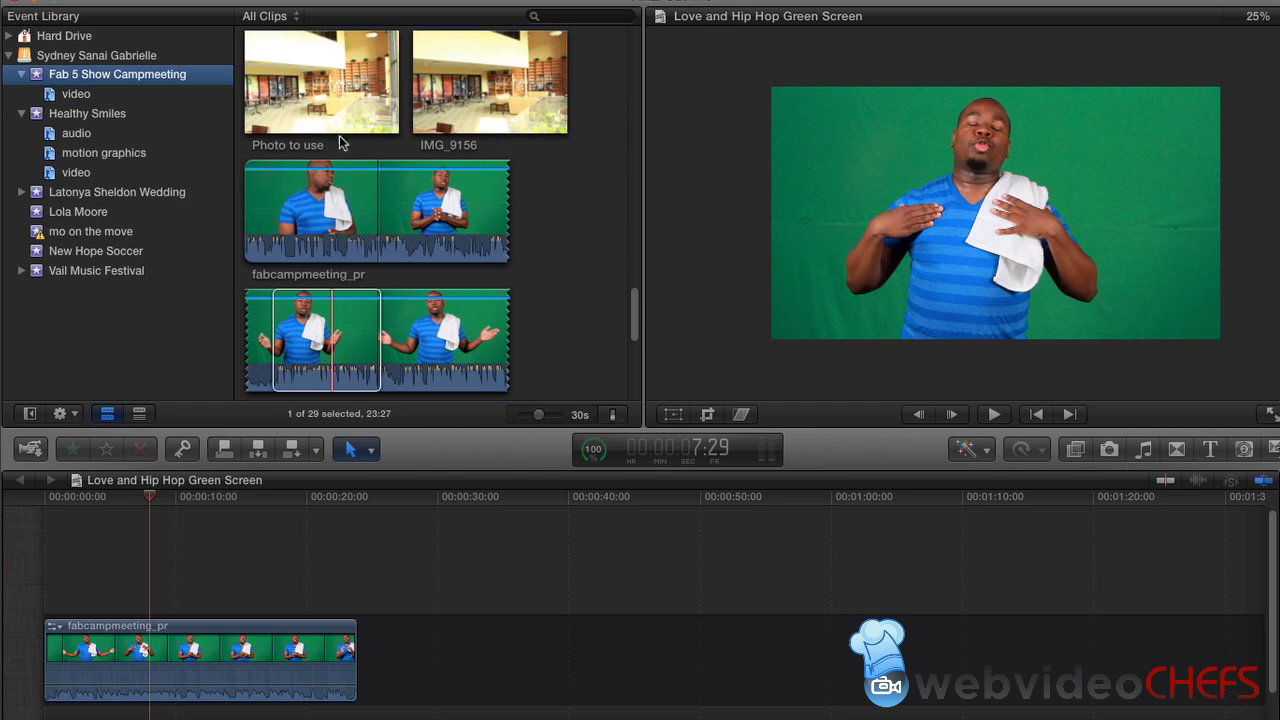
{"action": "left_click", "coordinate": [293, 115]}
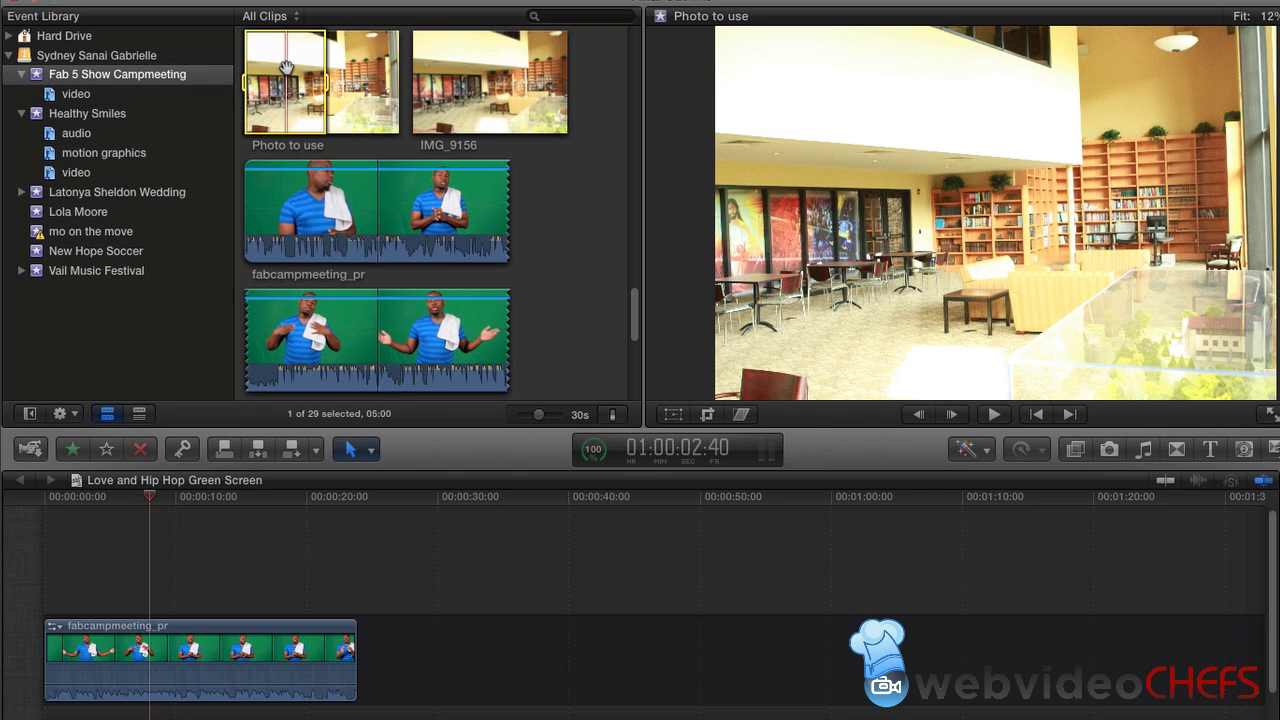
{"action": "left_click_drag", "start_coordinate": [320, 58], "coordinate": [400, 640]}
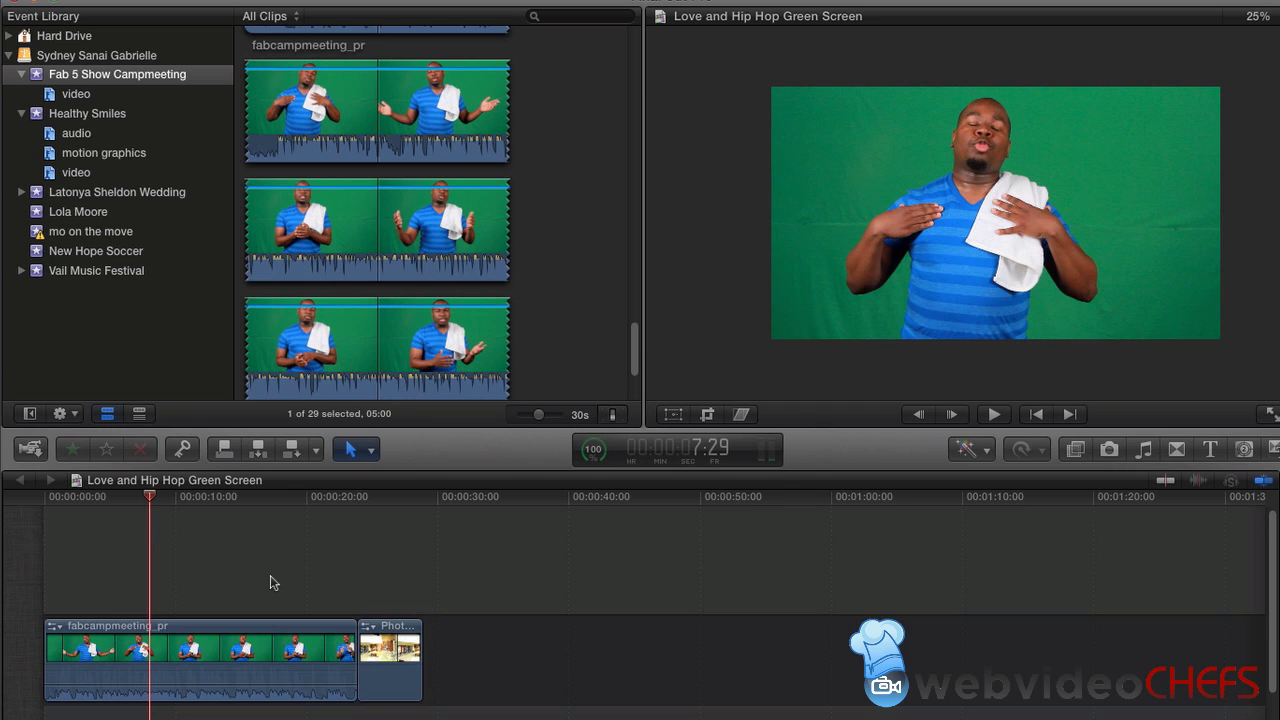
Connect the green-screen clip above the photo at the timeline start and extend the photo to about 36 seconds
{"action": "left_click_drag", "start_coordinate": [252, 665], "coordinate": [250, 565]}
{"action": "left_click", "coordinate": [80, 675]}
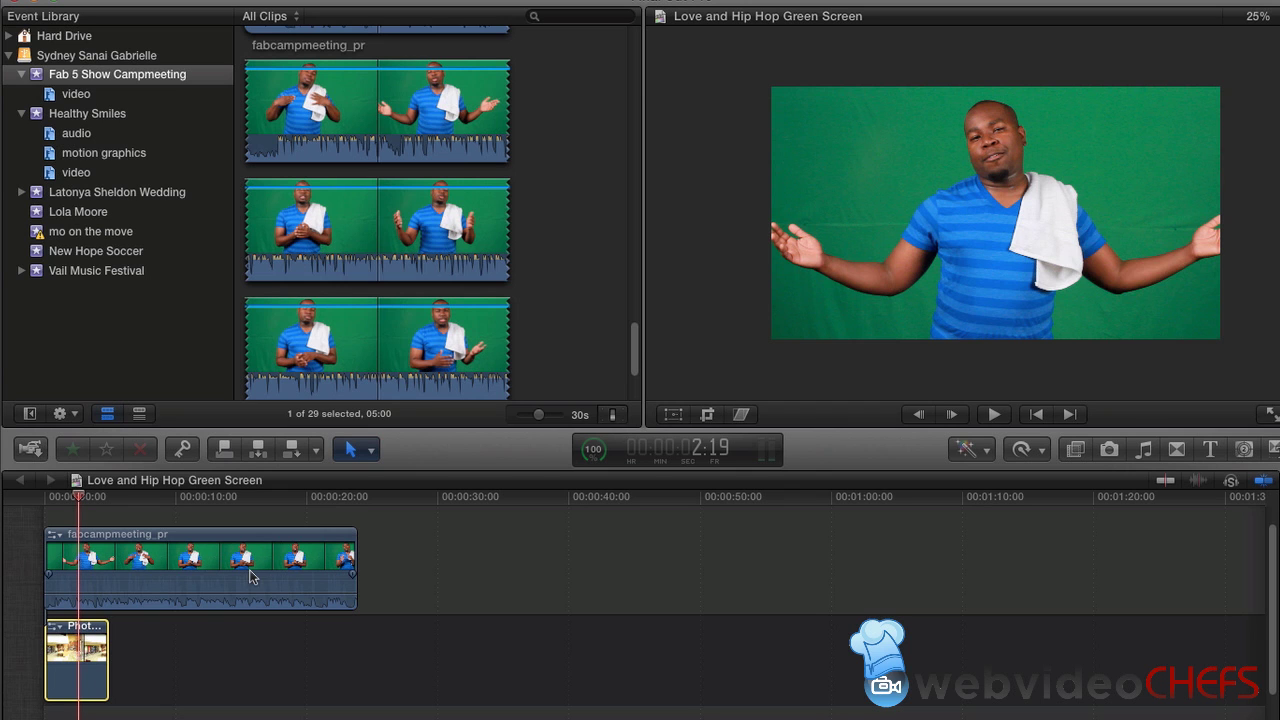
{"action": "left_click_drag", "start_coordinate": [107, 654], "coordinate": [515, 654]}
Park the playhead at about 29:22 over the uncovered photo and show the photo's video properties in the inspector
{"action": "left_click", "coordinate": [440, 504]}
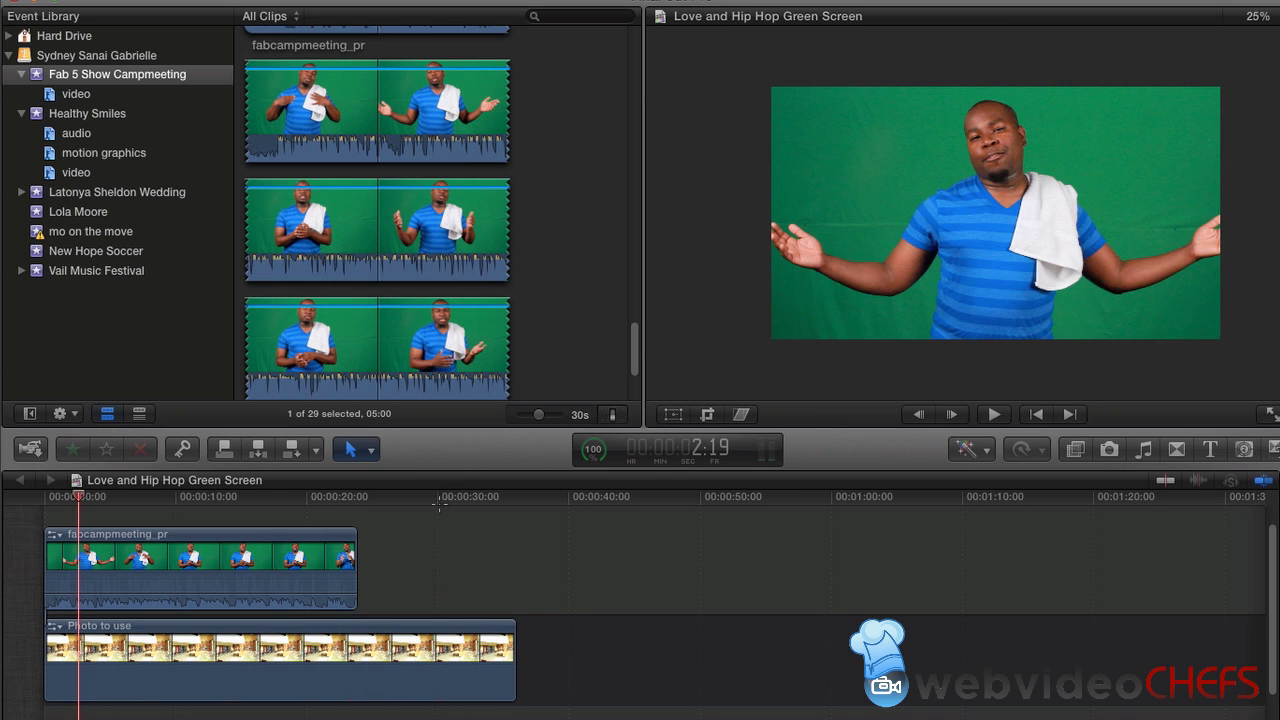
{"action": "left_click", "coordinate": [432, 498]}
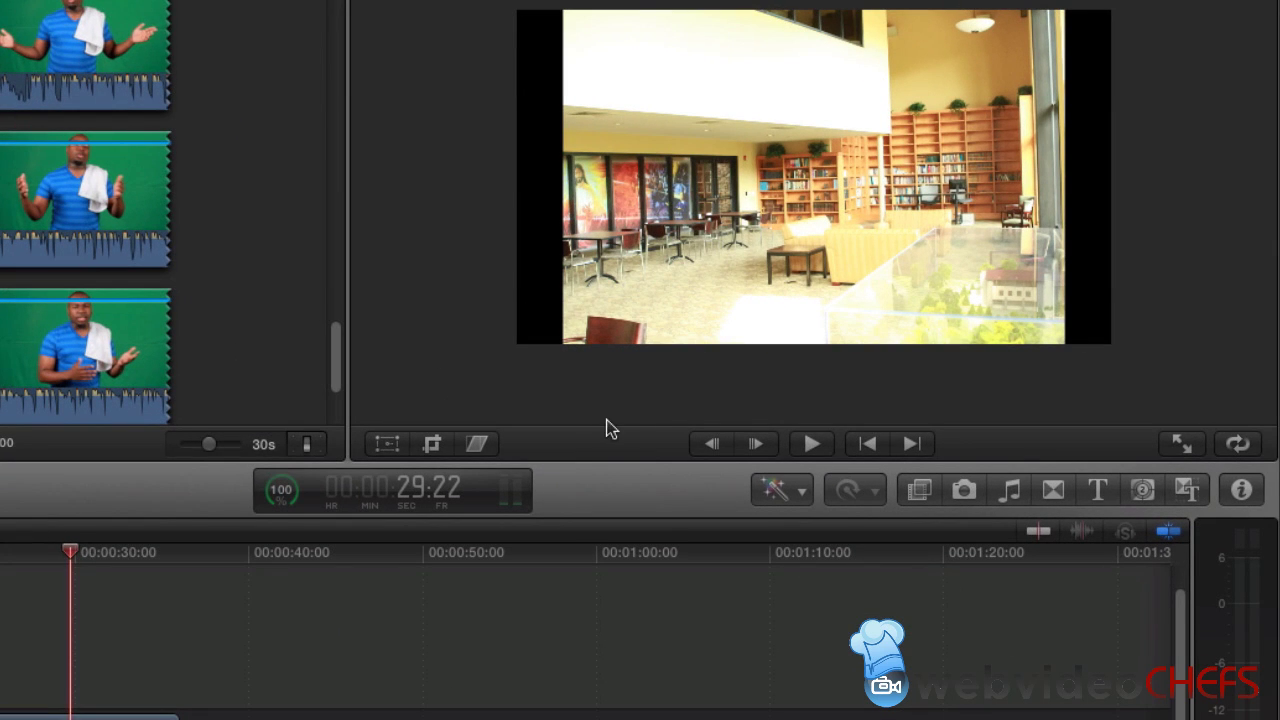
{"action": "left_click", "coordinate": [1252, 490]}
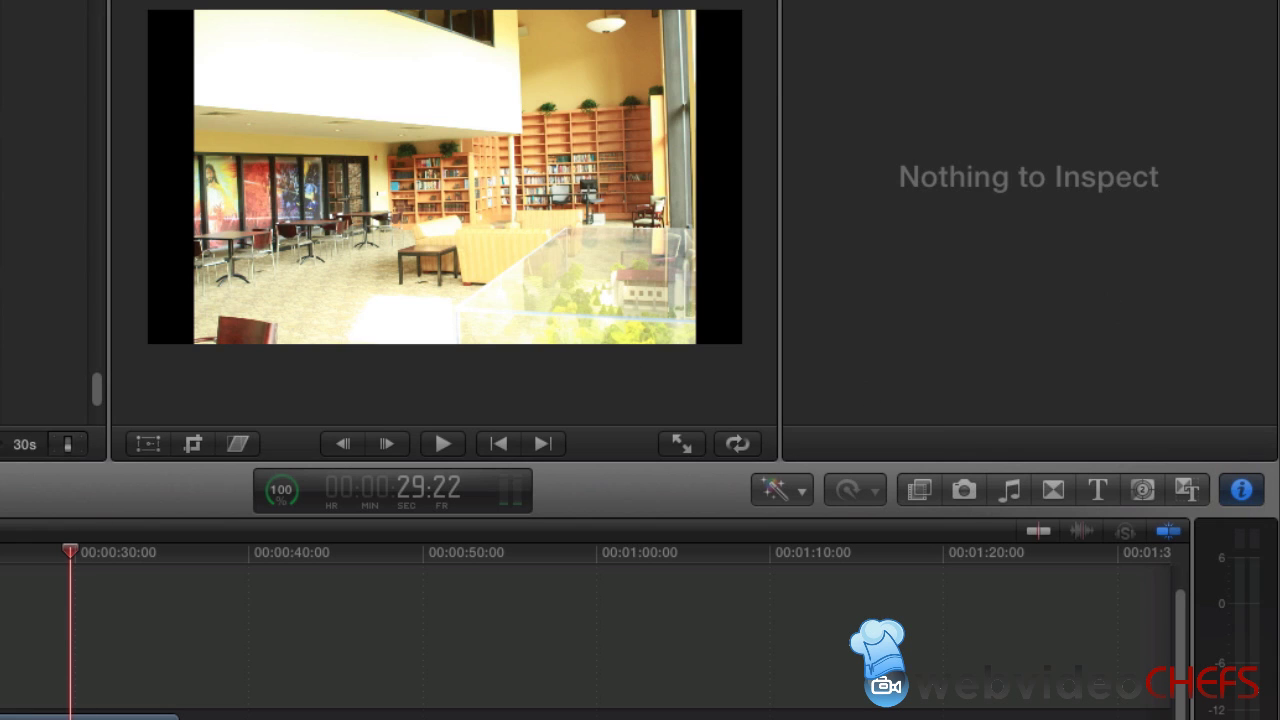
{"action": "left_click", "coordinate": [80, 717]}
{"action": "left_click_drag", "start_coordinate": [1267, 262], "coordinate": [1270, 382]}
Try the Fill spatial conform type on the photo, and return it to Fit
{"action": "left_click", "coordinate": [975, 324]}
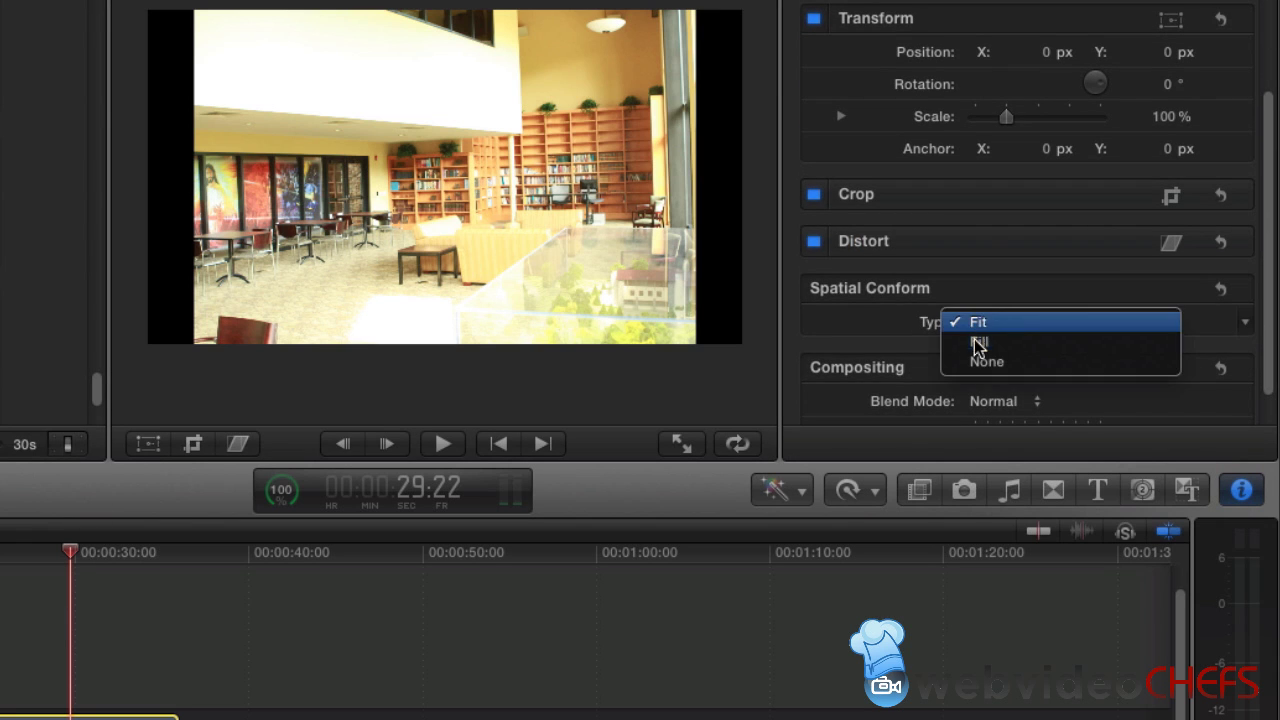
{"action": "left_click", "coordinate": [978, 345]}
{"action": "left_click", "coordinate": [981, 324]}
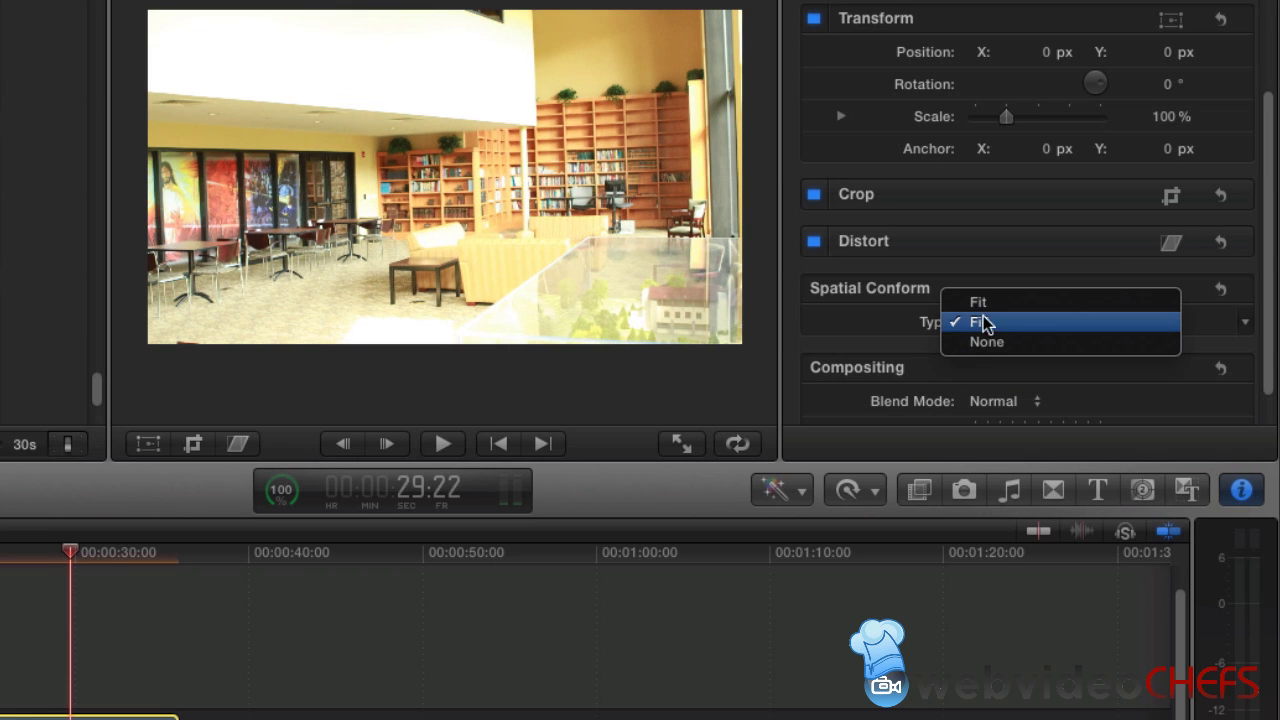
{"action": "left_click", "coordinate": [980, 302]}
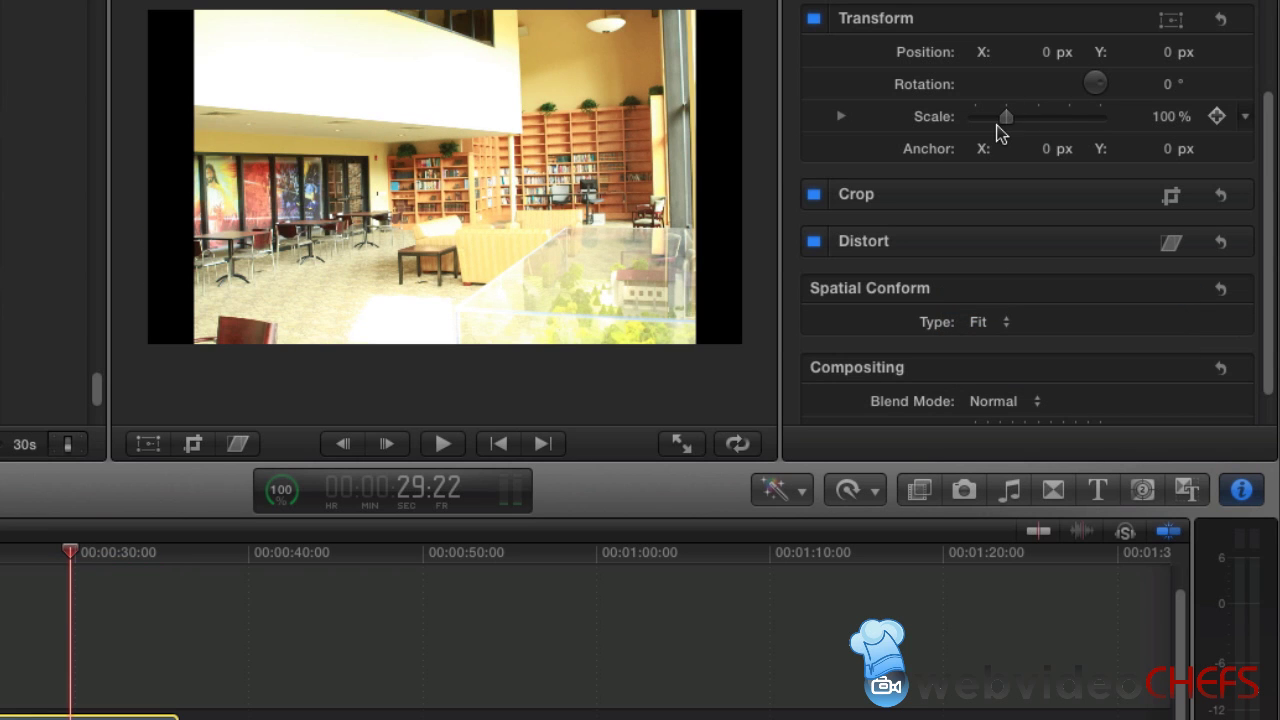
Scale the photo to 181% and extend the green-screen clip until it ends level with the photo
{"action": "left_click", "coordinate": [1004, 119]}
{"action": "left_click_drag", "start_coordinate": [1005, 120], "coordinate": [1033, 121]}
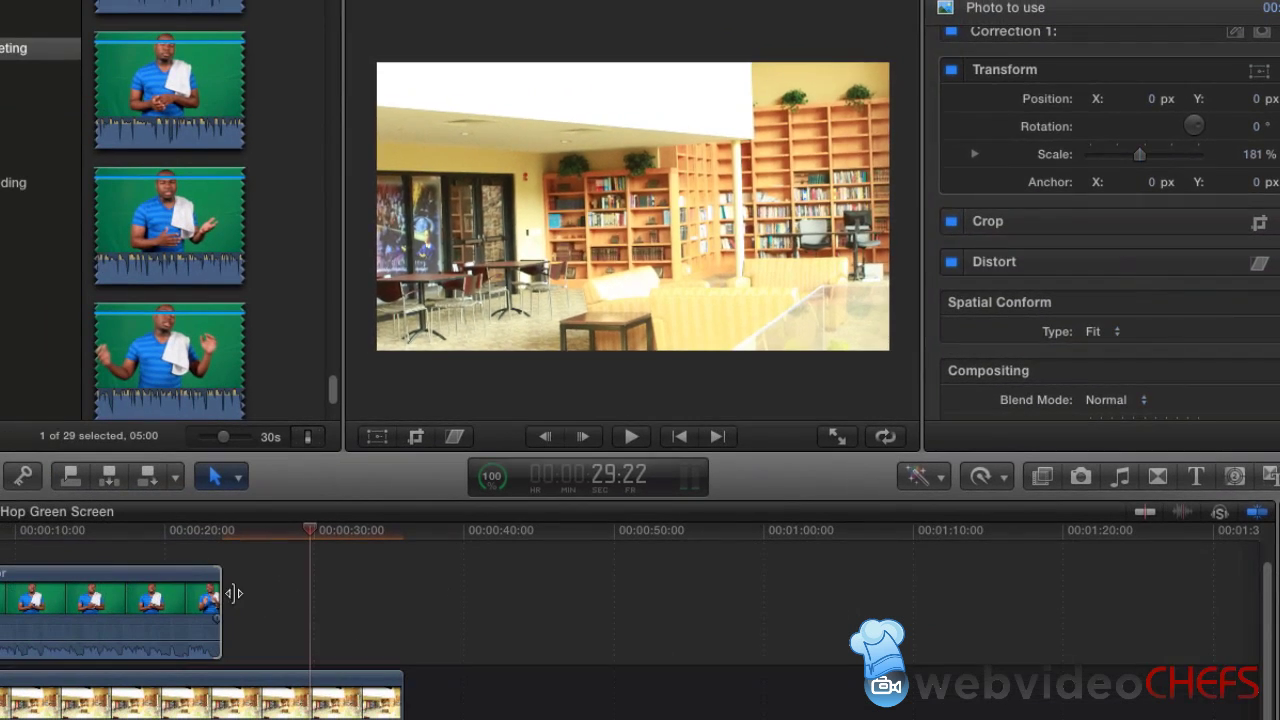
{"action": "left_click_drag", "start_coordinate": [228, 596], "coordinate": [378, 578]}
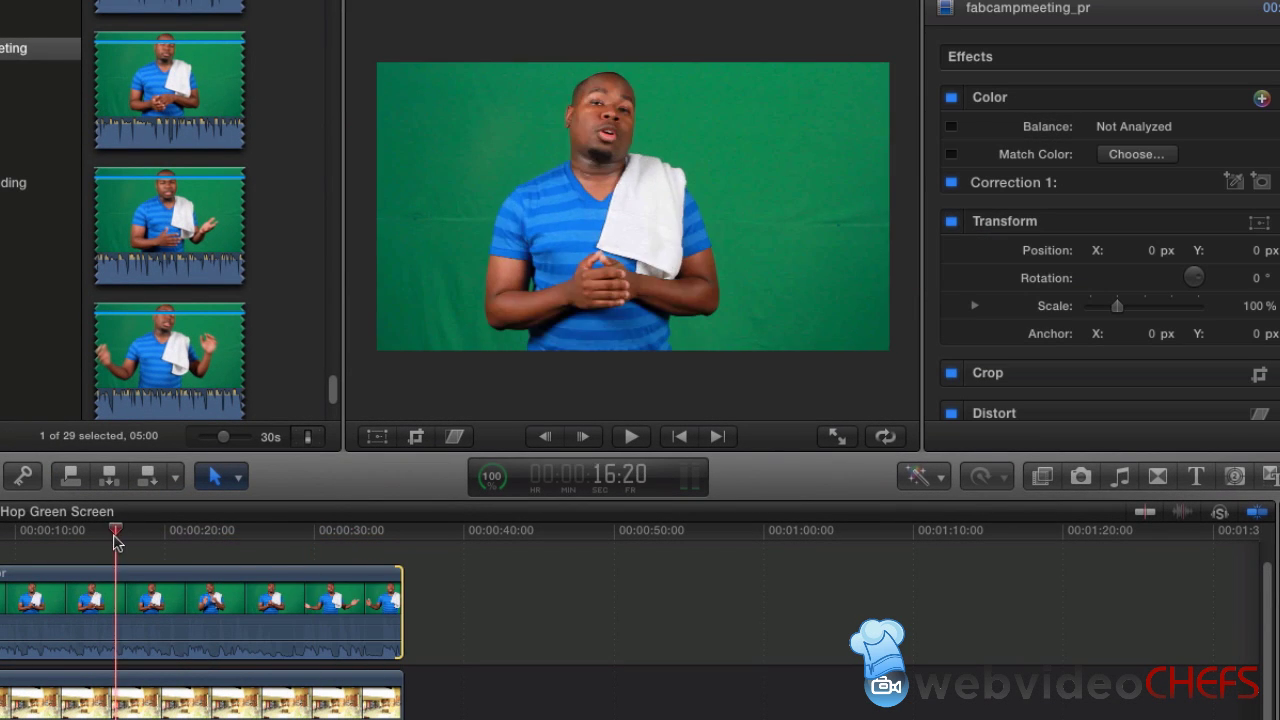
Apply the Keyer effect to the fabcampmeeting_pr clip and check the key at about 23:26
{"action": "left_click", "coordinate": [1040, 476]}
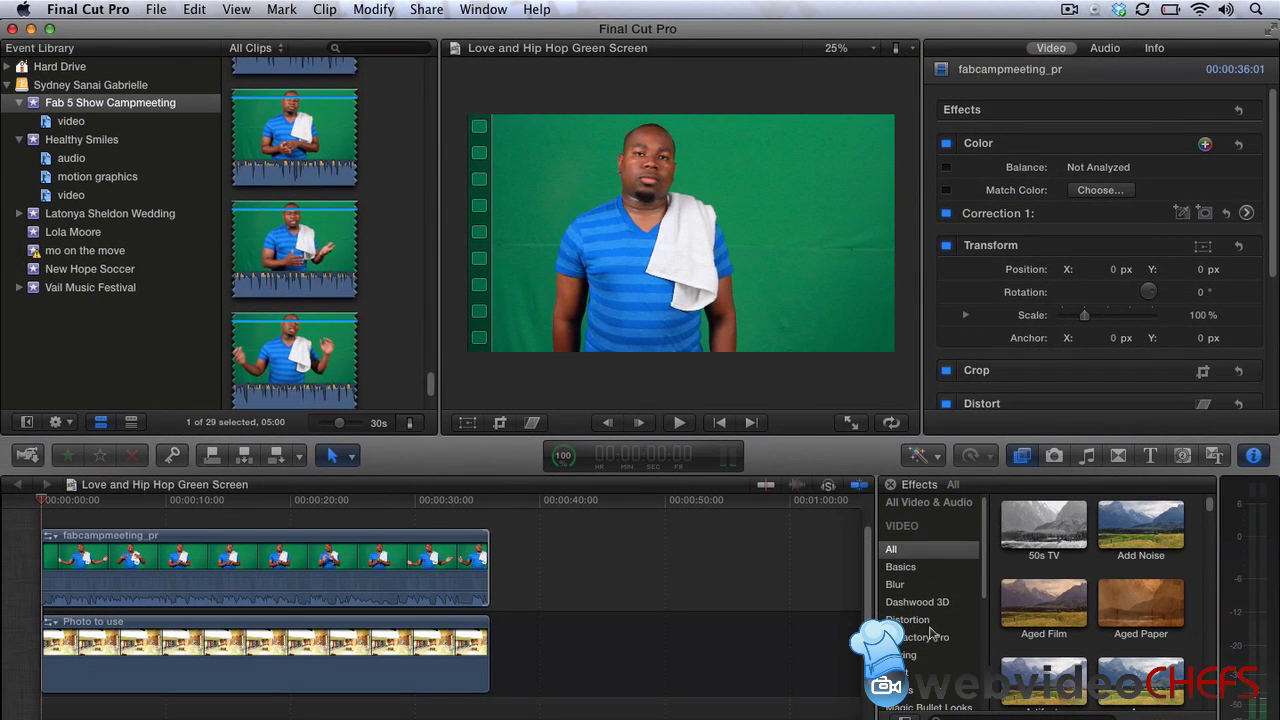
{"action": "left_click", "coordinate": [912, 658]}
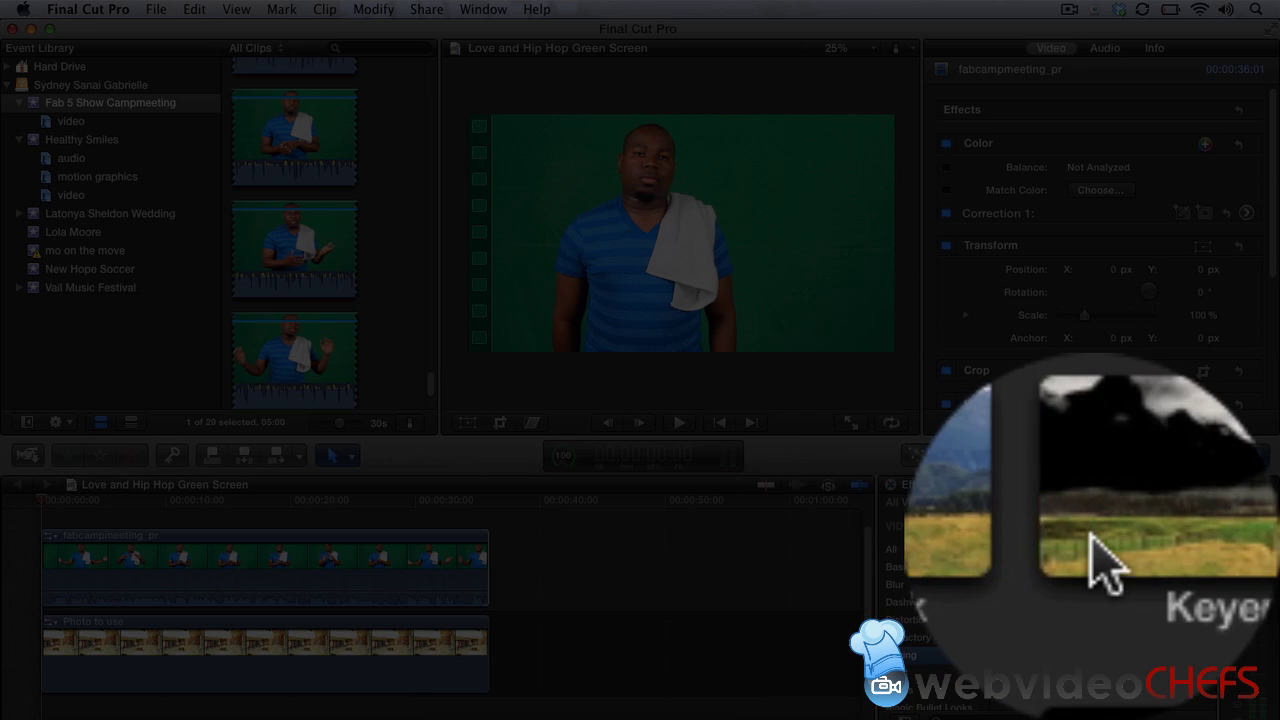
{"action": "left_click_drag", "start_coordinate": [1122, 529], "coordinate": [386, 586]}
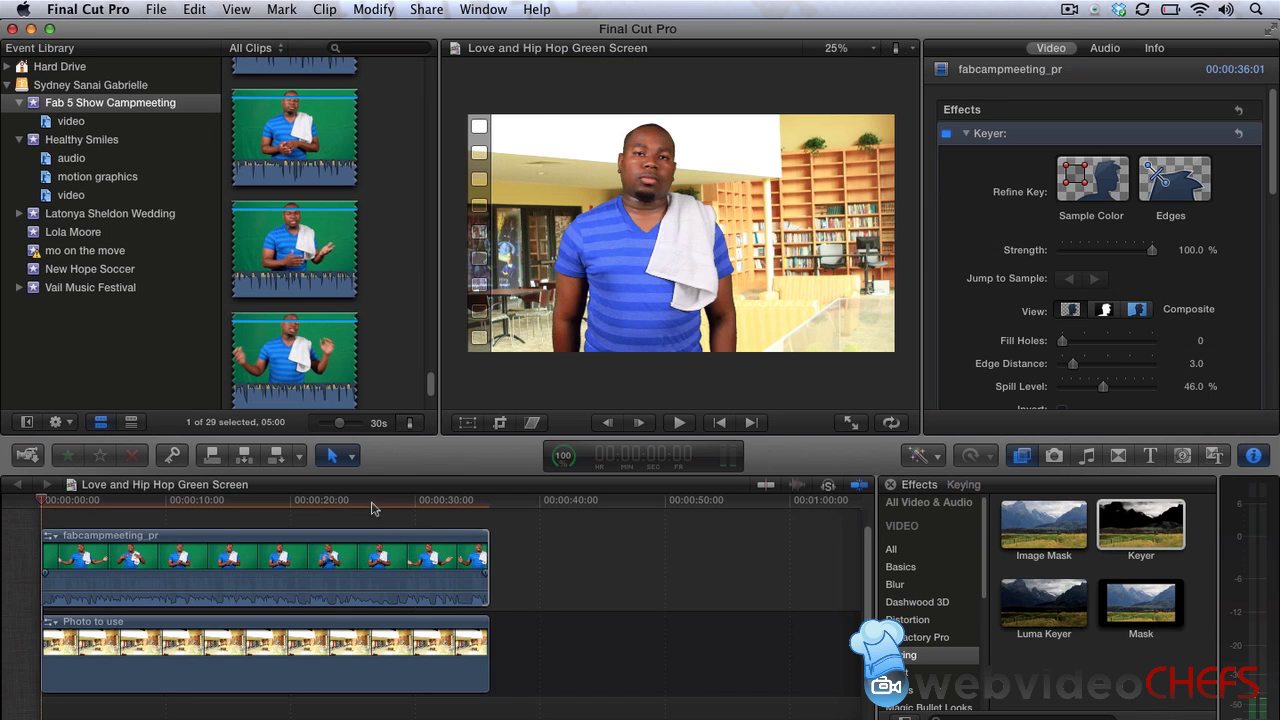
{"action": "left_click", "coordinate": [306, 508]}
{"action": "left_click_drag", "start_coordinate": [307, 508], "coordinate": [340, 530]}
Try the Keyer's Invert option and Fill Holes setting on the green-screen clip, and hide the effects browser
{"action": "left_click", "coordinate": [294, 555]}
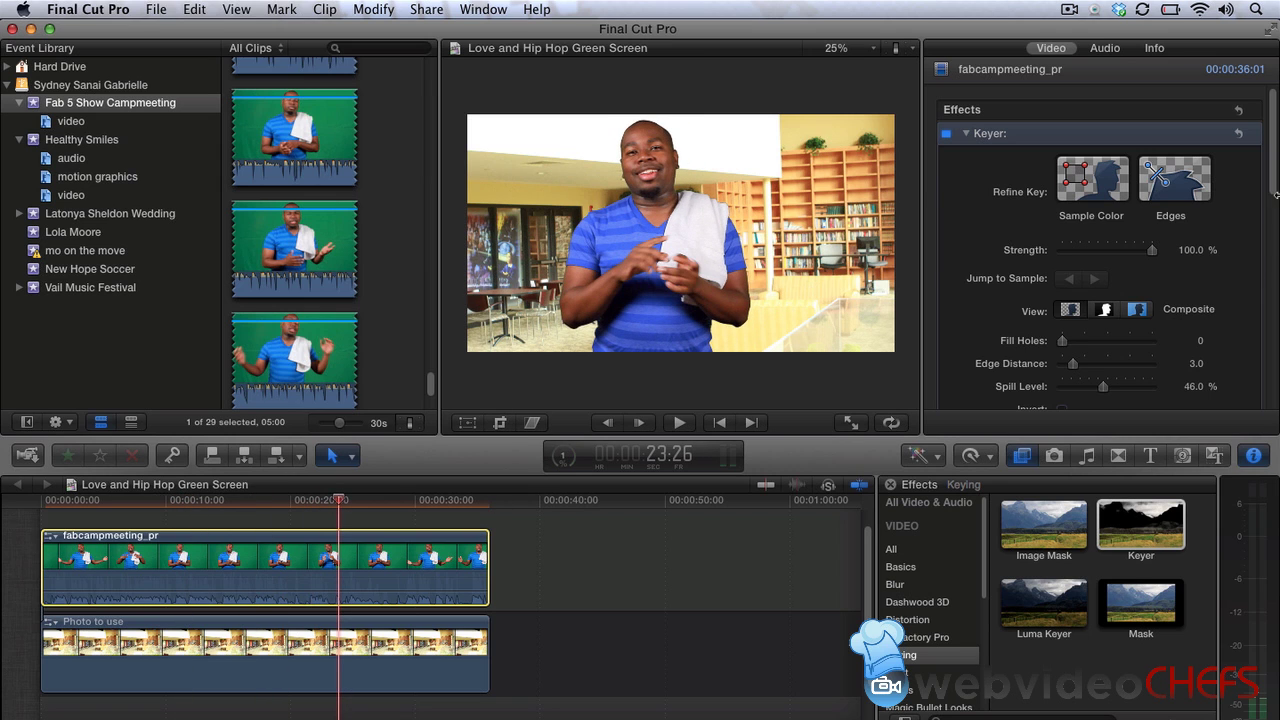
{"action": "scroll", "coordinate": [1276, 185], "scroll_direction": "down", "scroll_amount": 5}
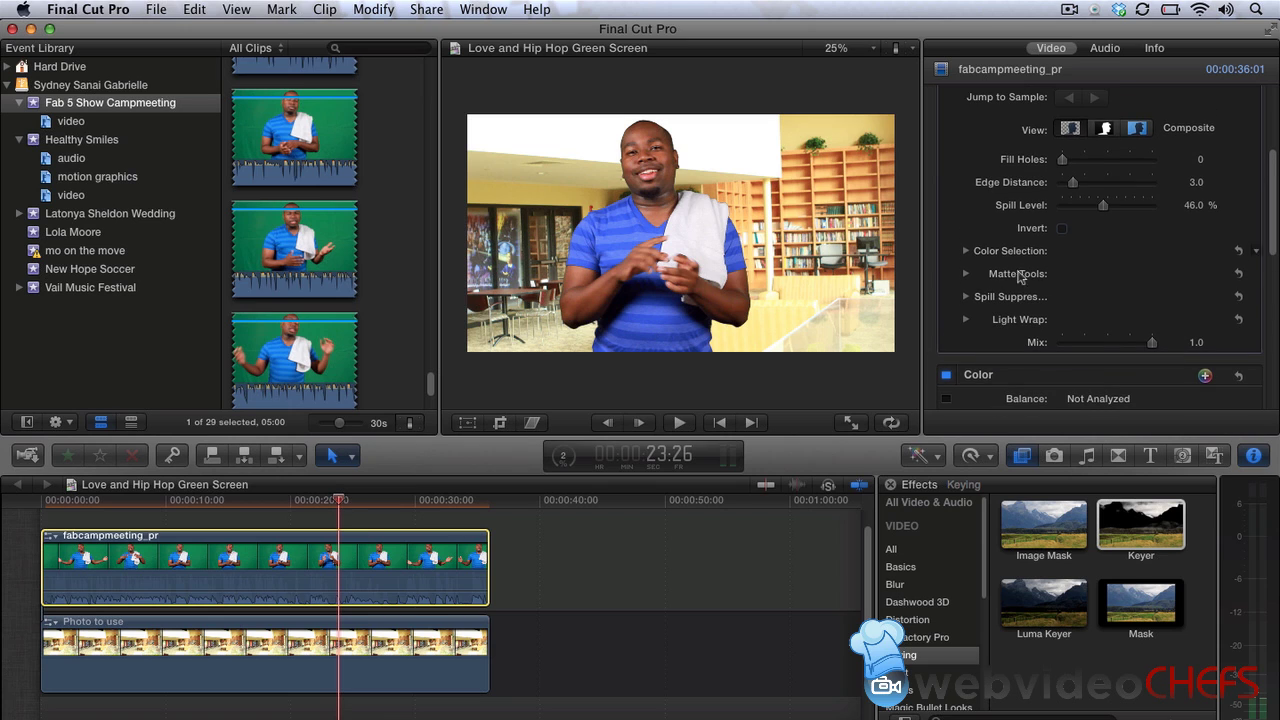
{"action": "left_click", "coordinate": [1062, 229]}
{"action": "left_click", "coordinate": [1062, 228]}
{"action": "mouse_move", "coordinate": [1064, 161]}
{"action": "left_mouse_down"}
{"action": "mouse_move", "coordinate": [1094, 161]}
{"action": "mouse_move", "coordinate": [1041, 162]}
{"action": "left_mouse_up"}
{"action": "left_click", "coordinate": [890, 486]}
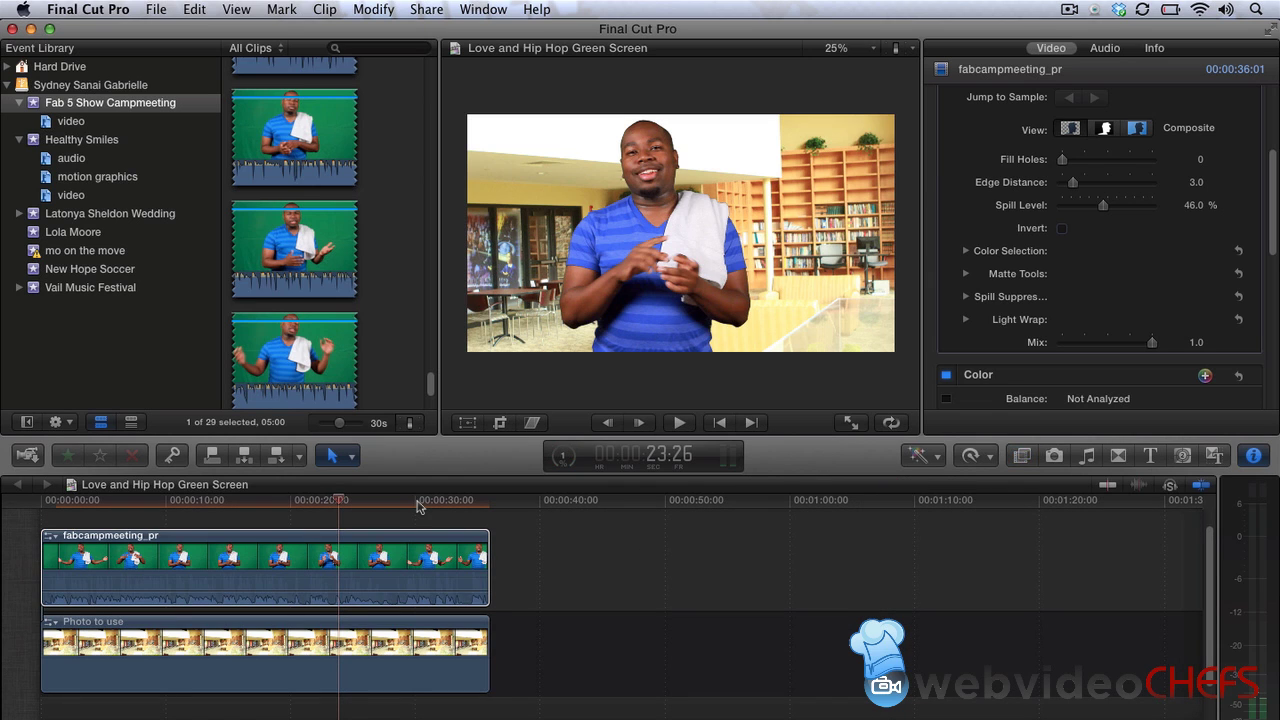
Apply the Gaussian blur effect to the background photo clip
{"action": "left_click_drag", "start_coordinate": [398, 507], "coordinate": [378, 509]}
{"action": "left_click_drag", "start_coordinate": [362, 575], "coordinate": [358, 639]}
{"action": "left_click", "coordinate": [360, 638]}
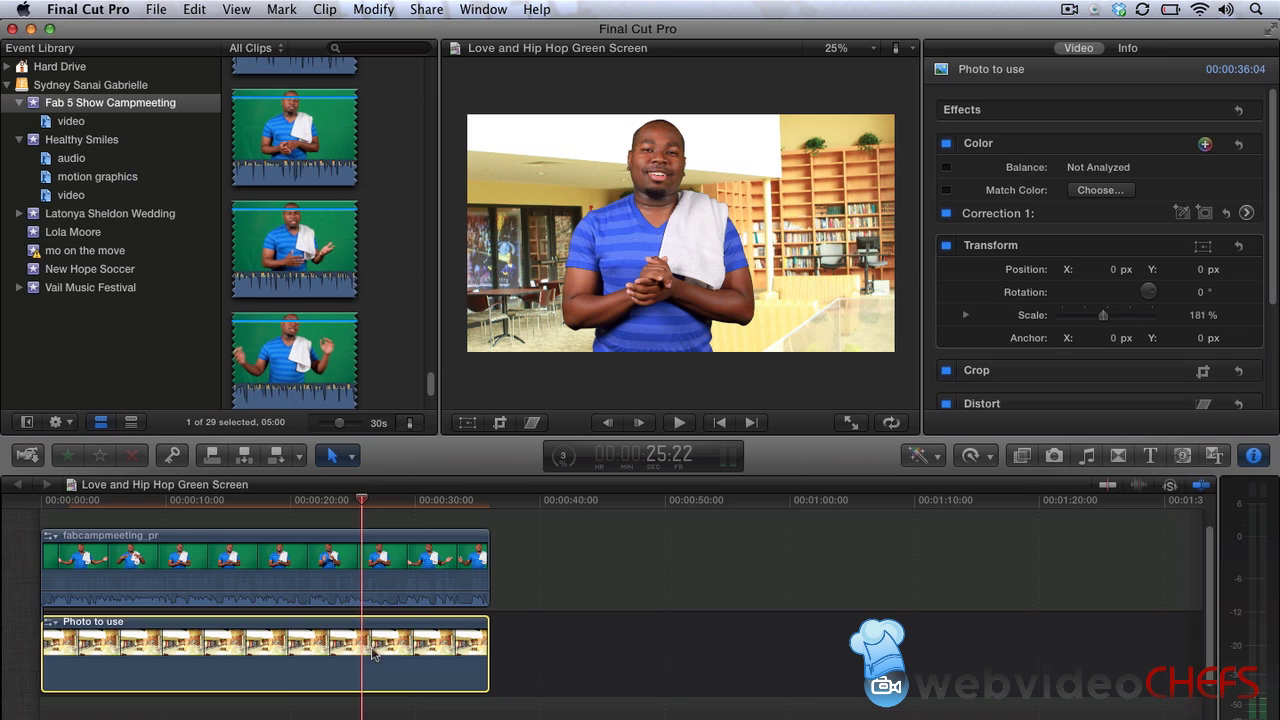
{"action": "left_click", "coordinate": [1022, 455]}
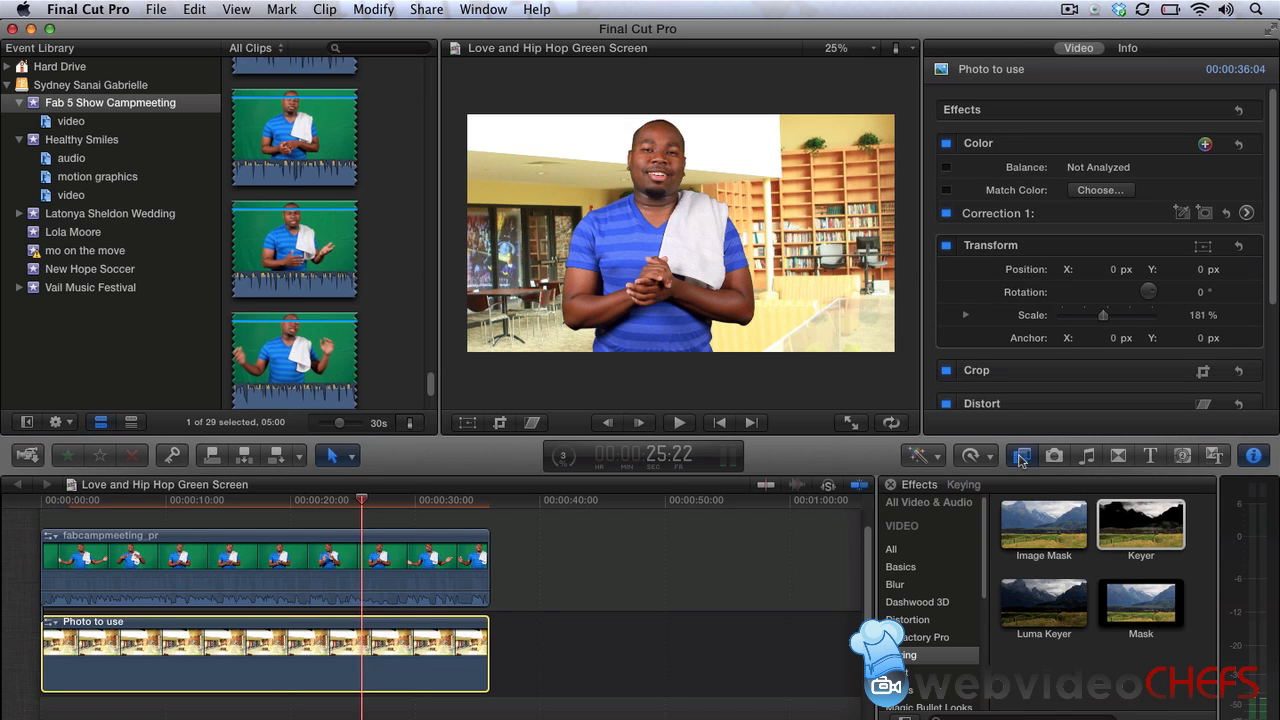
{"action": "left_click", "coordinate": [921, 589]}
{"action": "left_click_drag", "start_coordinate": [1124, 532], "coordinate": [413, 643]}
{"action": "left_click_drag", "start_coordinate": [300, 650], "coordinate": [298, 652]}
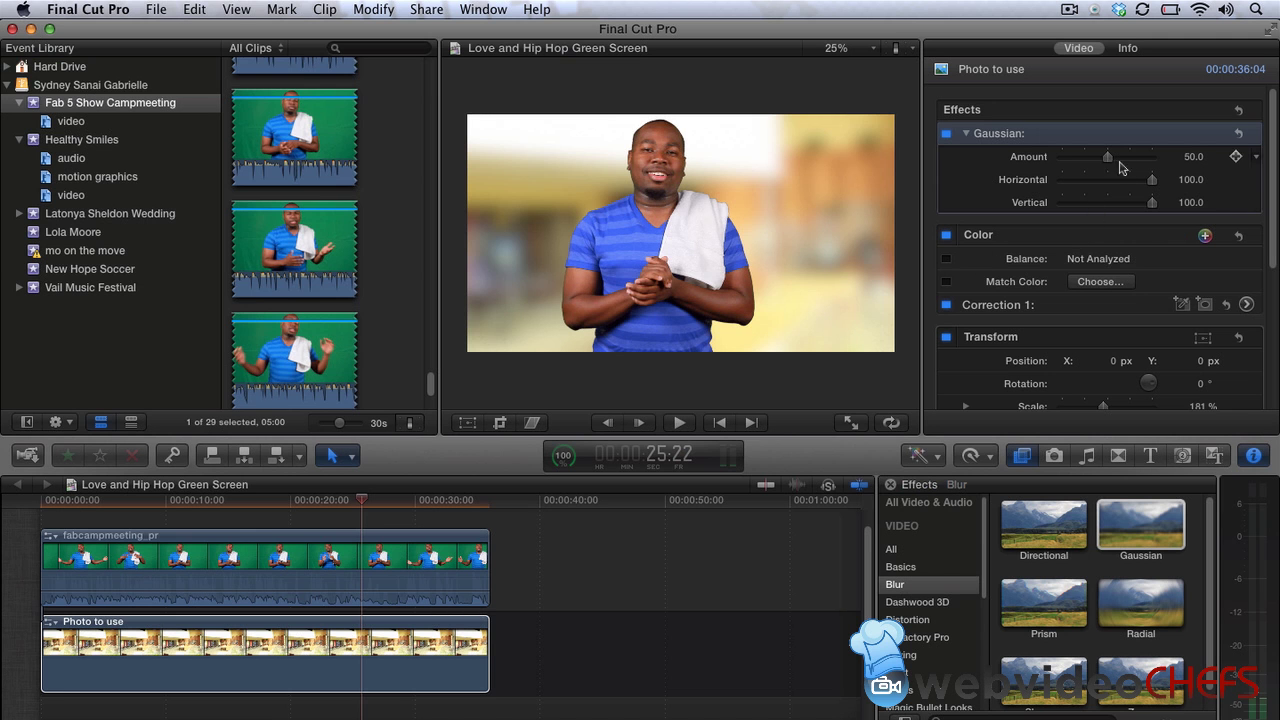
Reduce the photo's Gaussian blur Amount to 7
{"action": "left_click_drag", "start_coordinate": [1107, 165], "coordinate": [1074, 168]}
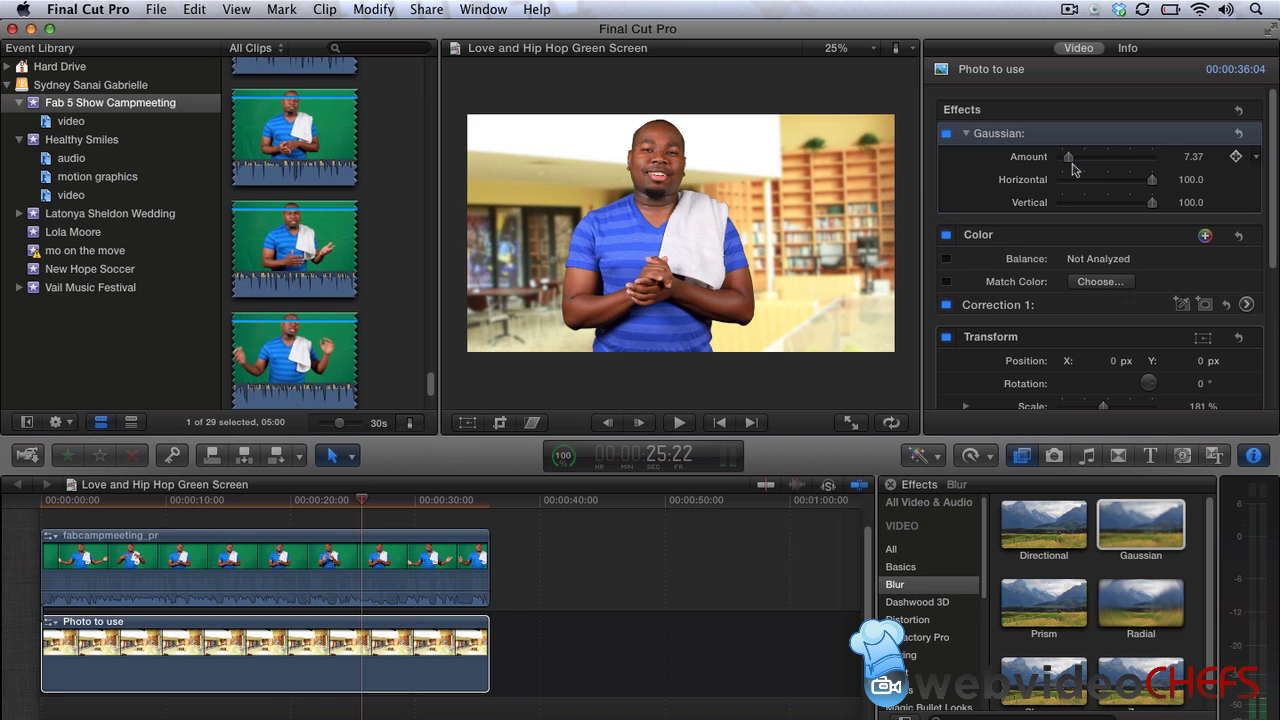
{"action": "left_click", "coordinate": [1193, 158]}
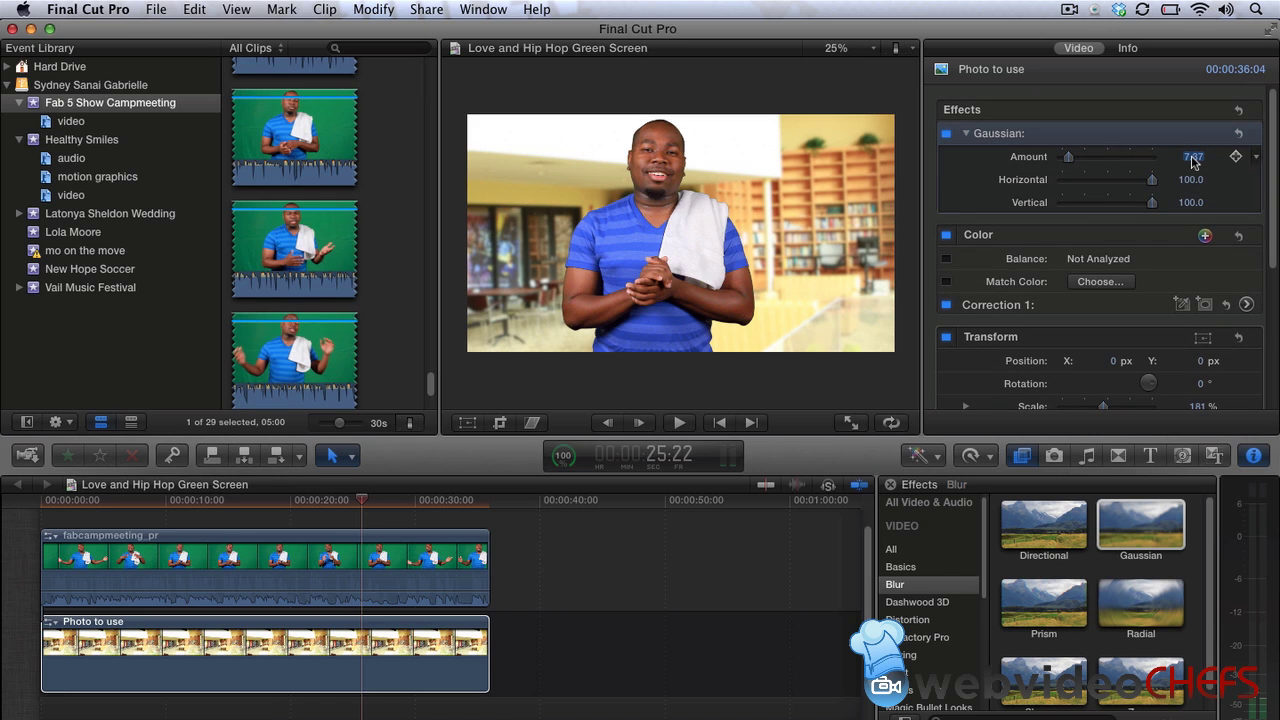
{"action": "type", "text": "7"}
{"action": "key", "text": "Return"}
Play back the blurred-background composite, hide the effects browser and return the playhead to the timeline start
{"action": "left_click", "coordinate": [288, 505]}
{"action": "key", "text": "space"}
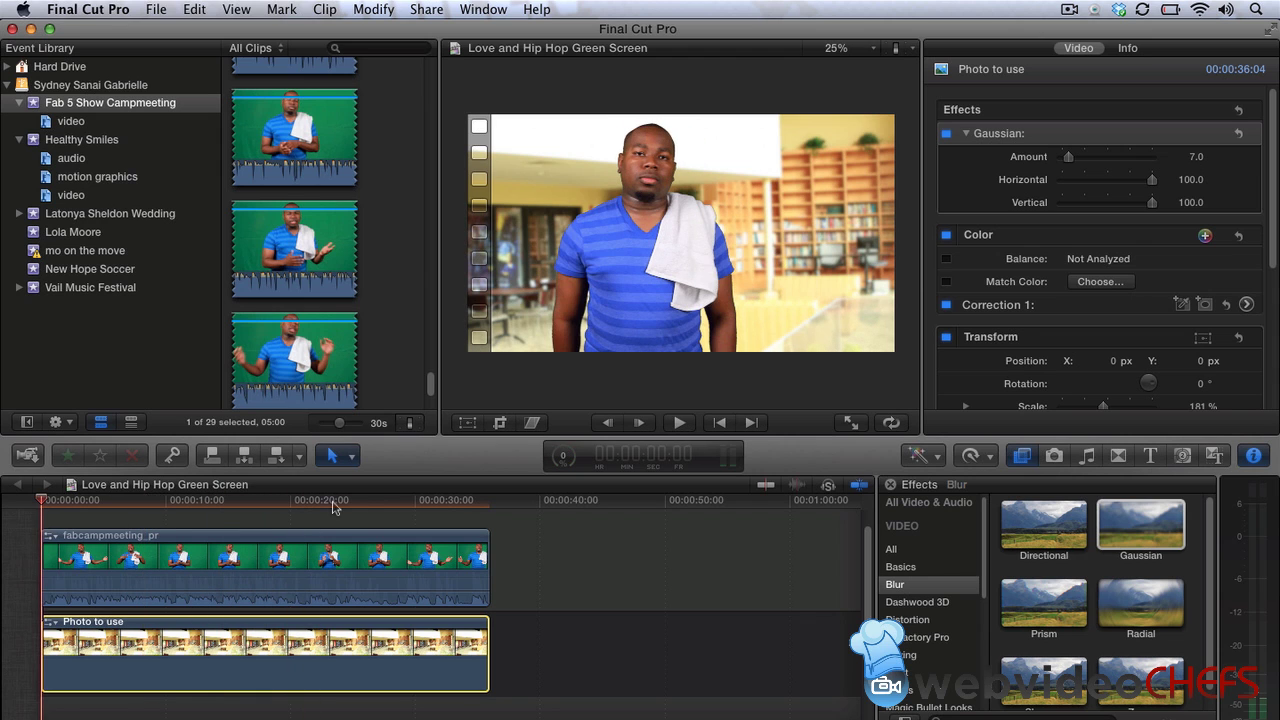
{"action": "left_click", "coordinate": [889, 486]}
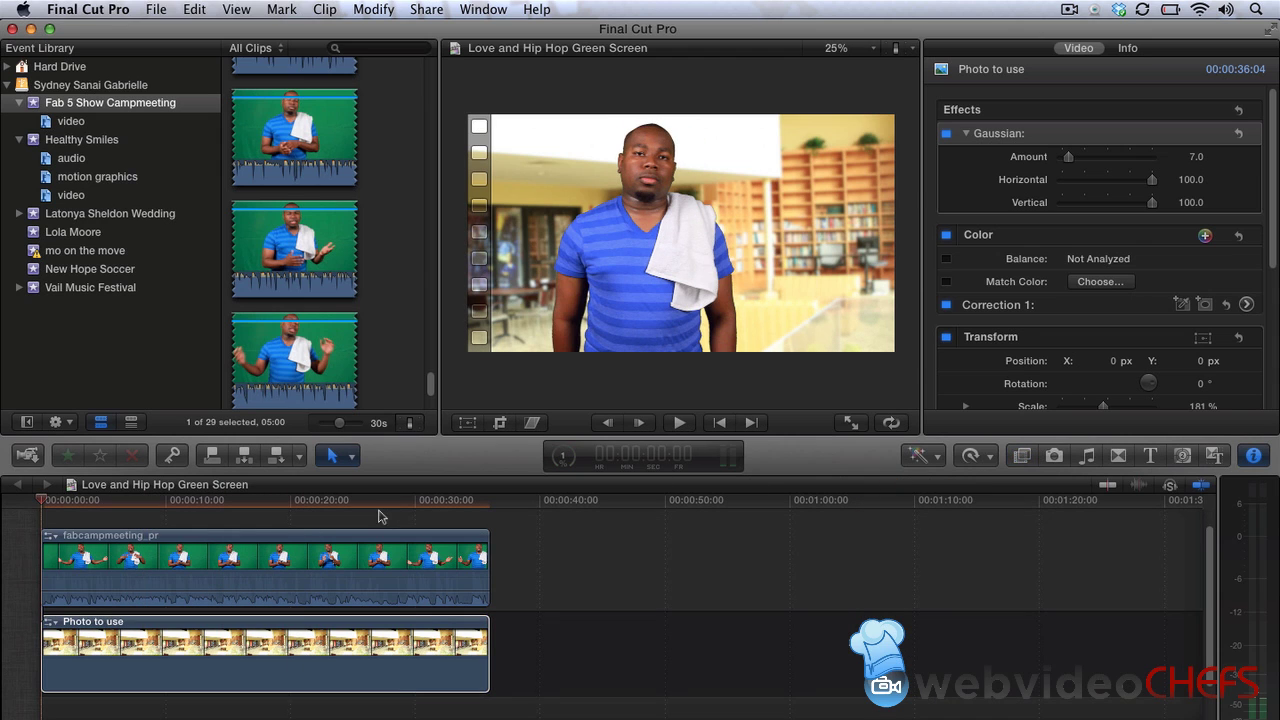
{"action": "left_click", "coordinate": [12, 503]}
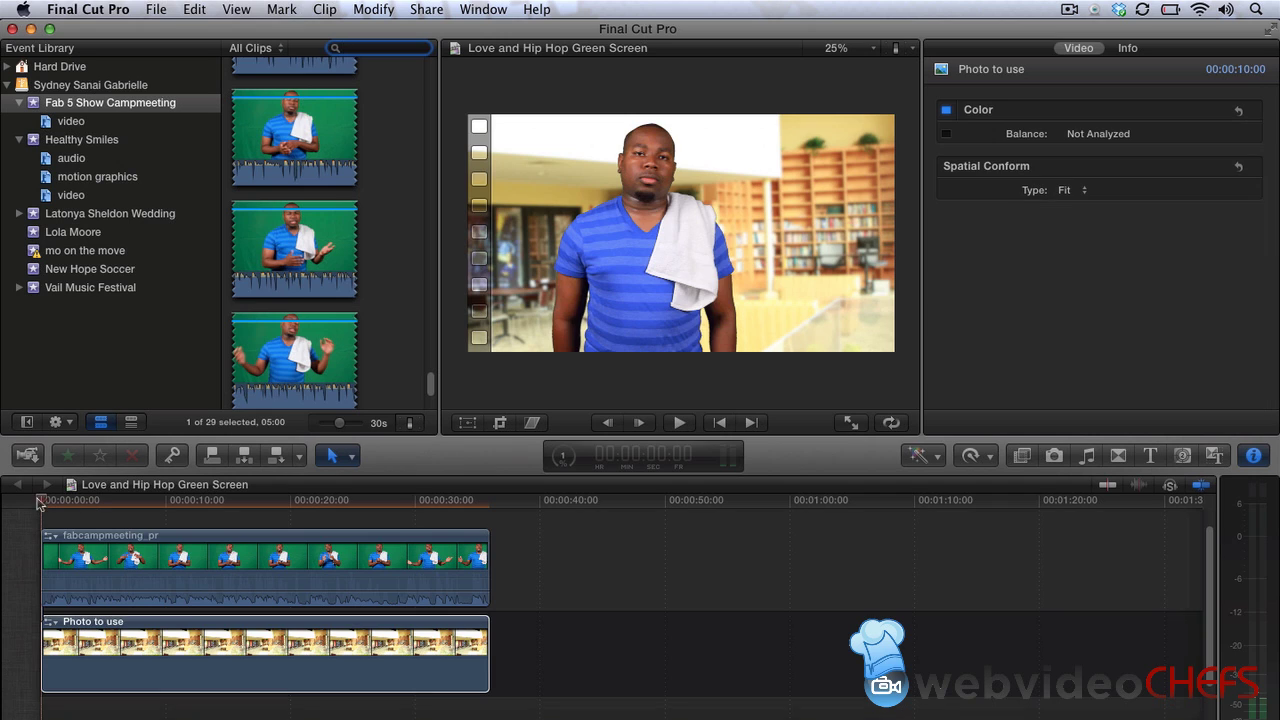
Turn on the Transform controls for the background photo clip and add a transform keyframe at the timeline start
{"action": "left_click", "coordinate": [36, 504]}
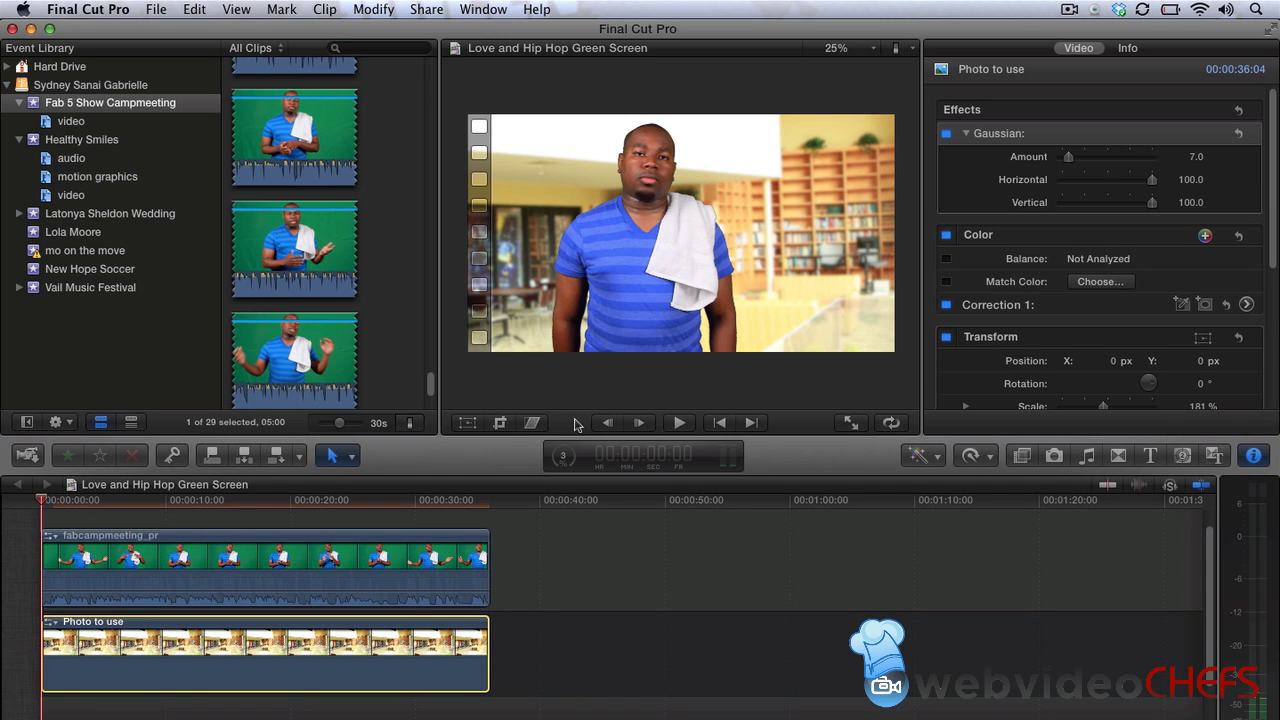
{"action": "left_click", "coordinate": [467, 423]}
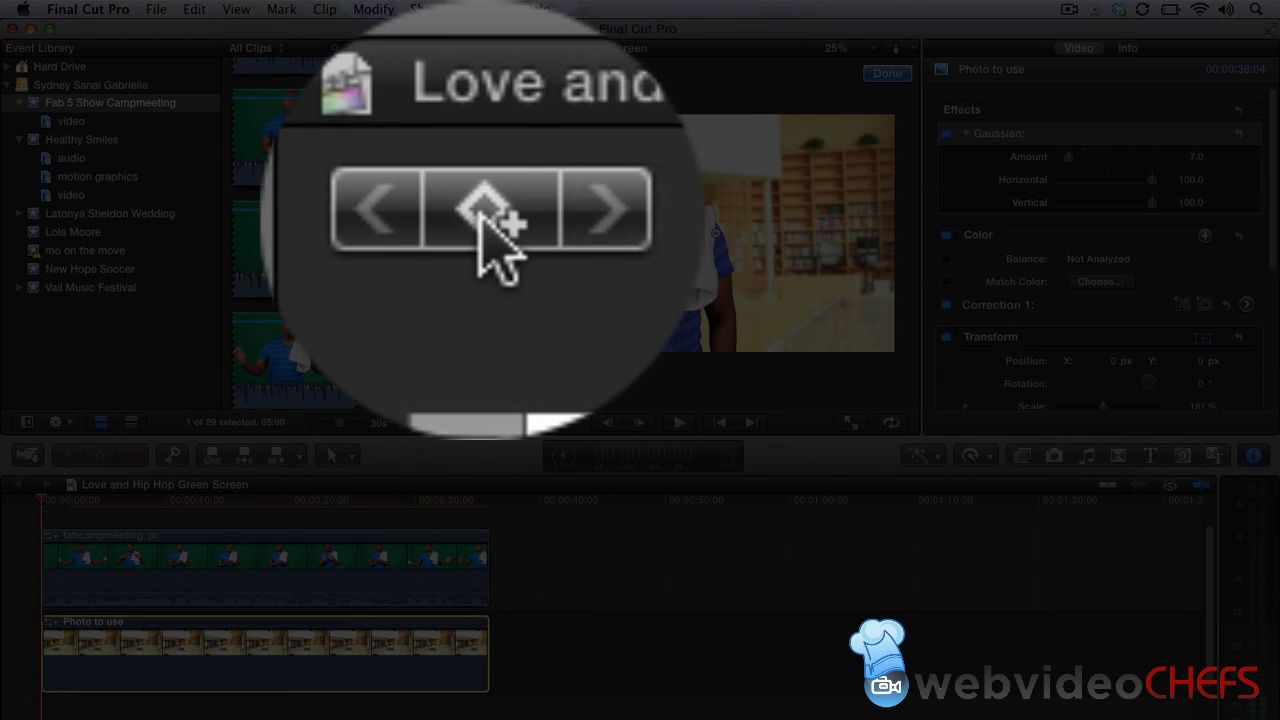
{"action": "left_click", "coordinate": [484, 73]}
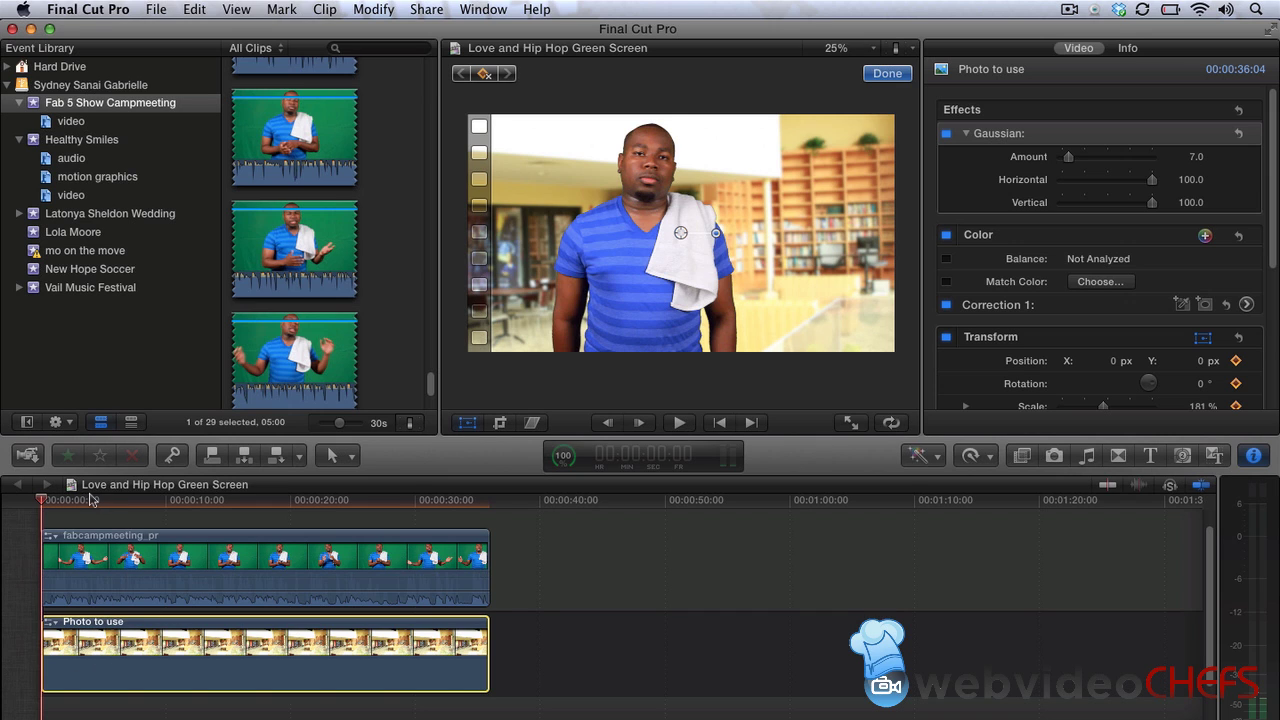
At the end of the clip, around 36 seconds, shift the background photo horizontally to an X position of about 503 px
{"action": "left_click_drag", "start_coordinate": [84, 507], "coordinate": [478, 527]}
{"action": "key", "text": "Down"}
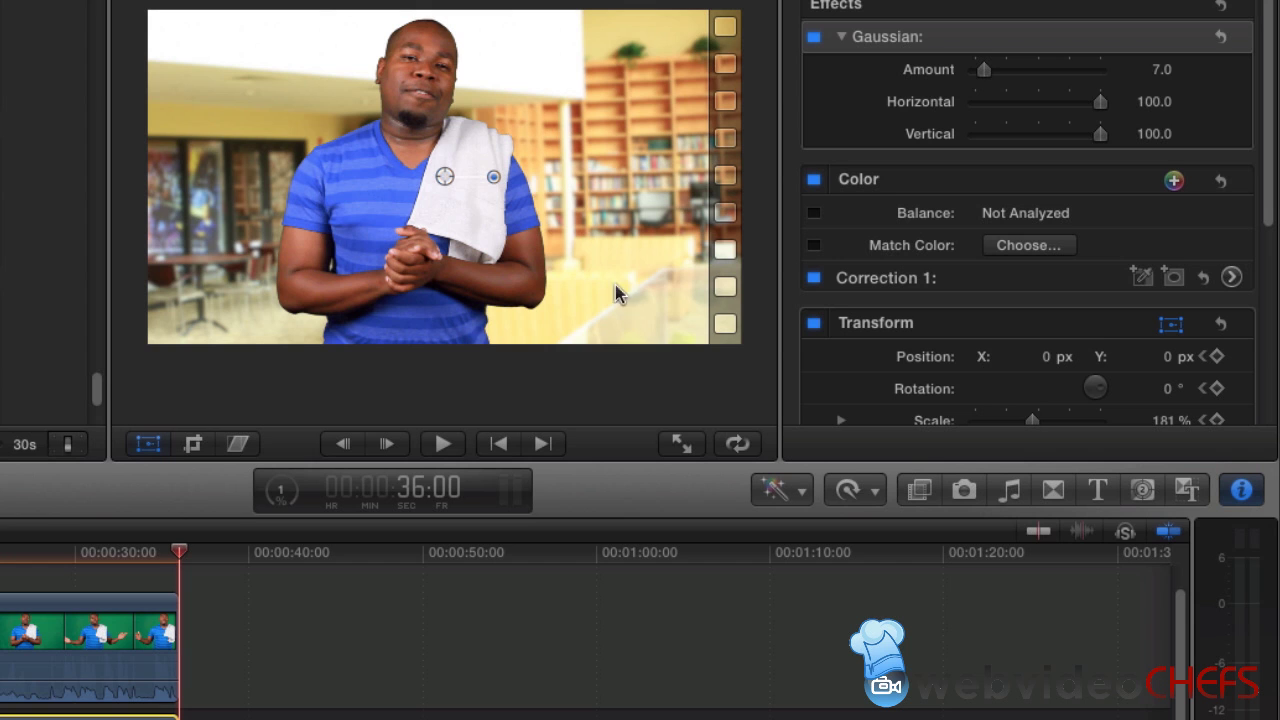
{"action": "left_click_drag", "start_coordinate": [445, 177], "coordinate": [600, 176]}
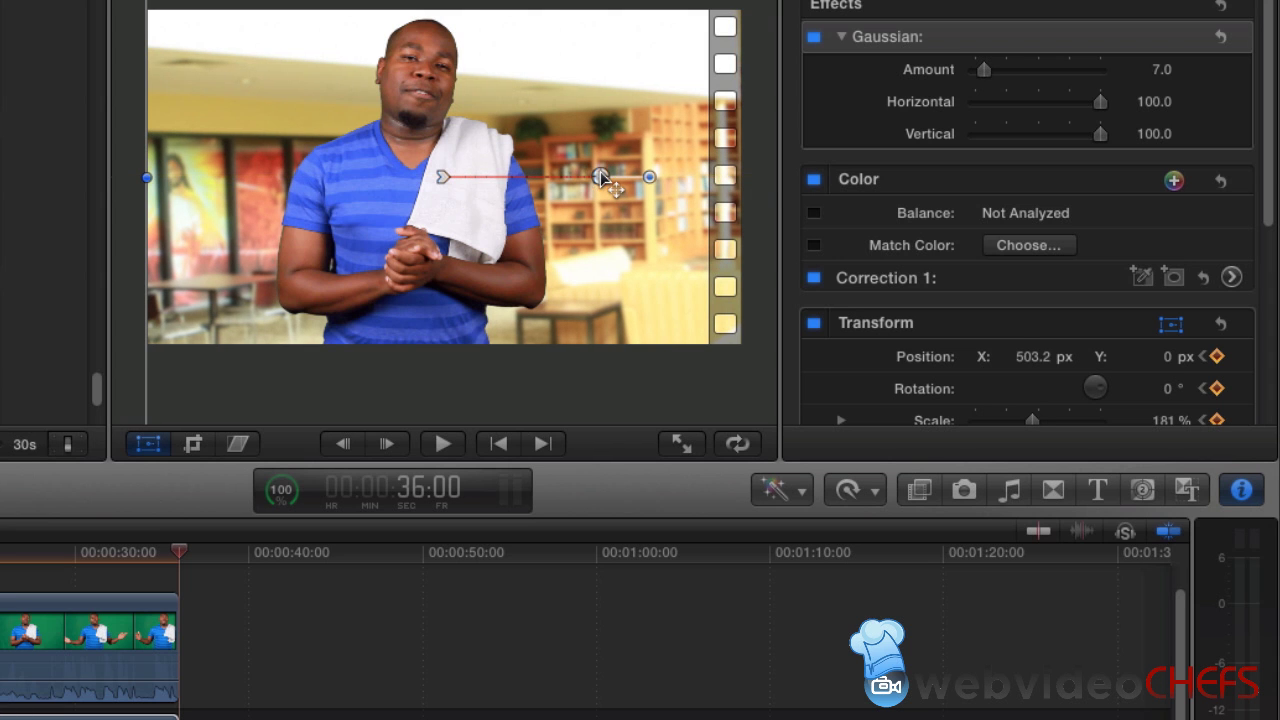
Review the photo's horizontal movement by playing the composite full screen and scrubbing the timeline from the start
{"action": "left_click_drag", "start_coordinate": [4, 557], "coordinate": [0, 556]}
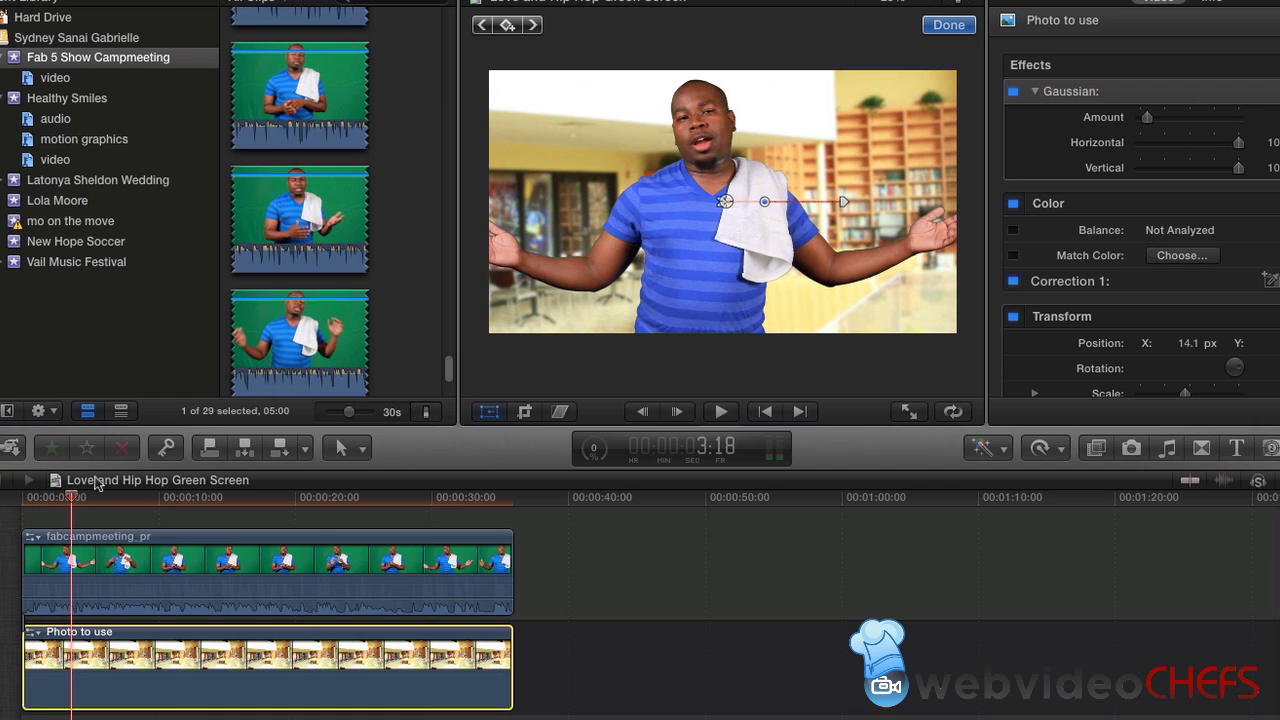
{"action": "left_click", "coordinate": [907, 410]}
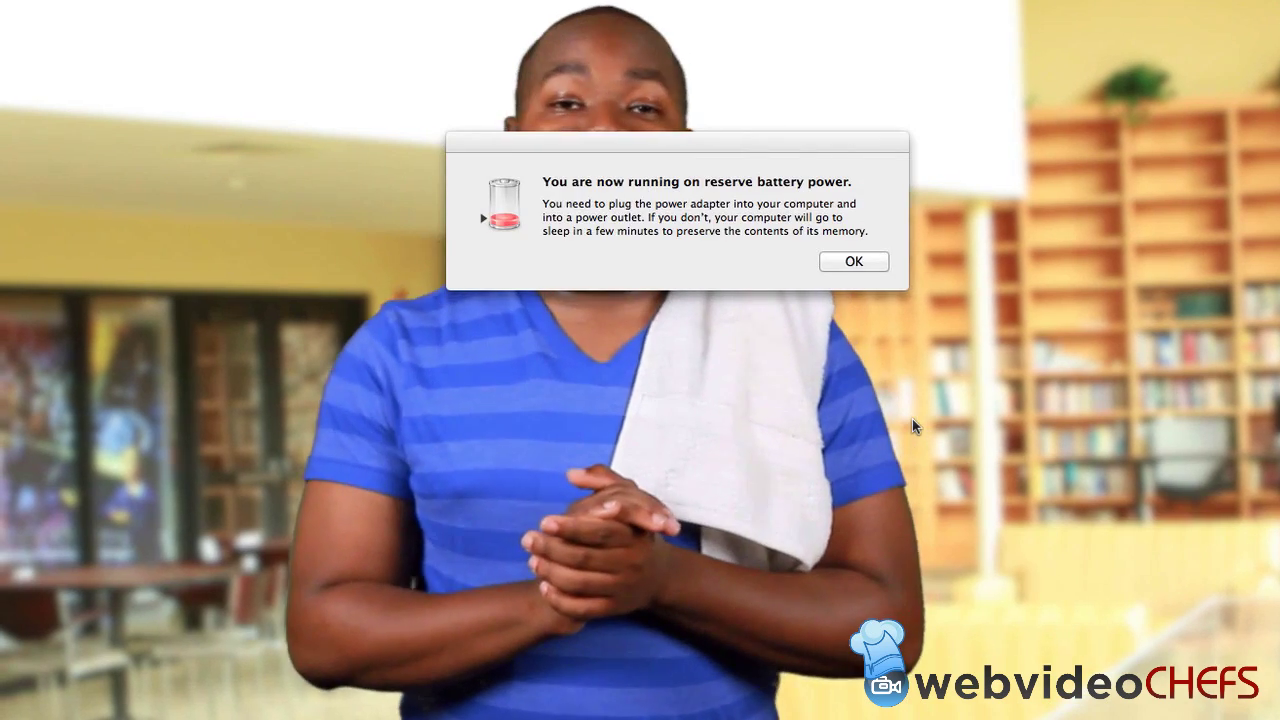
{"action": "left_click", "coordinate": [875, 259]}
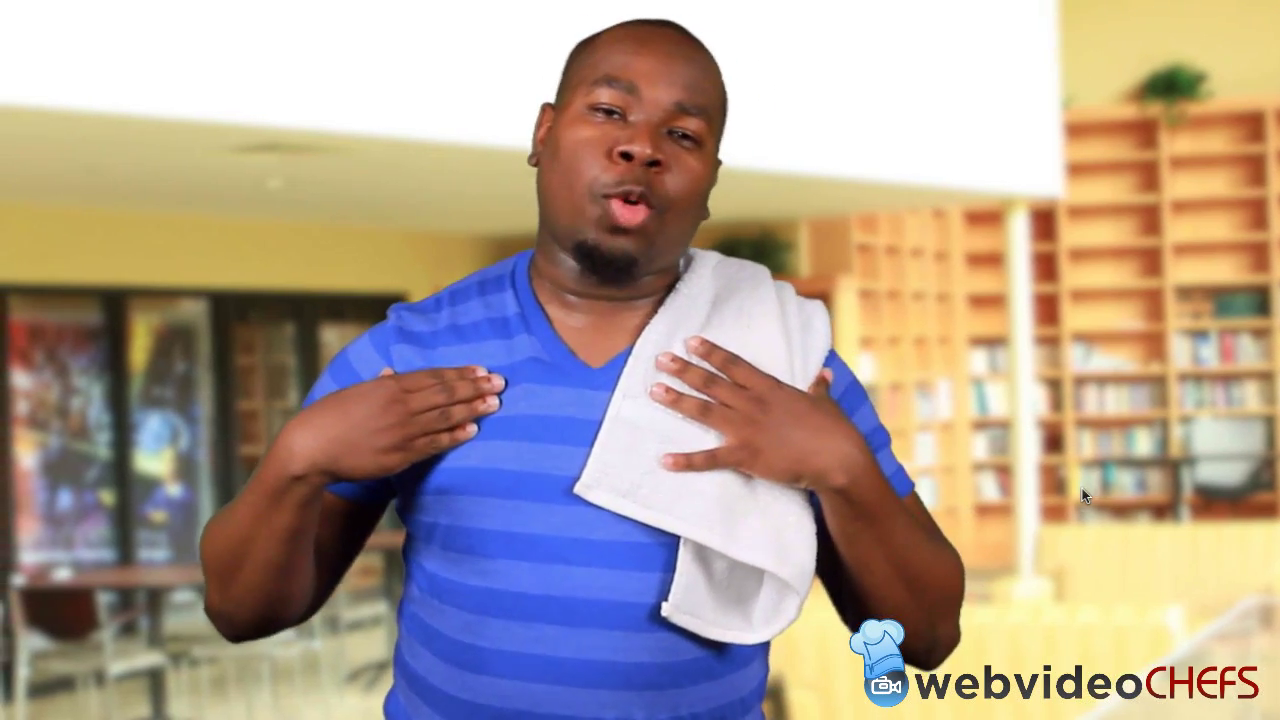
{"action": "key", "text": "m"}
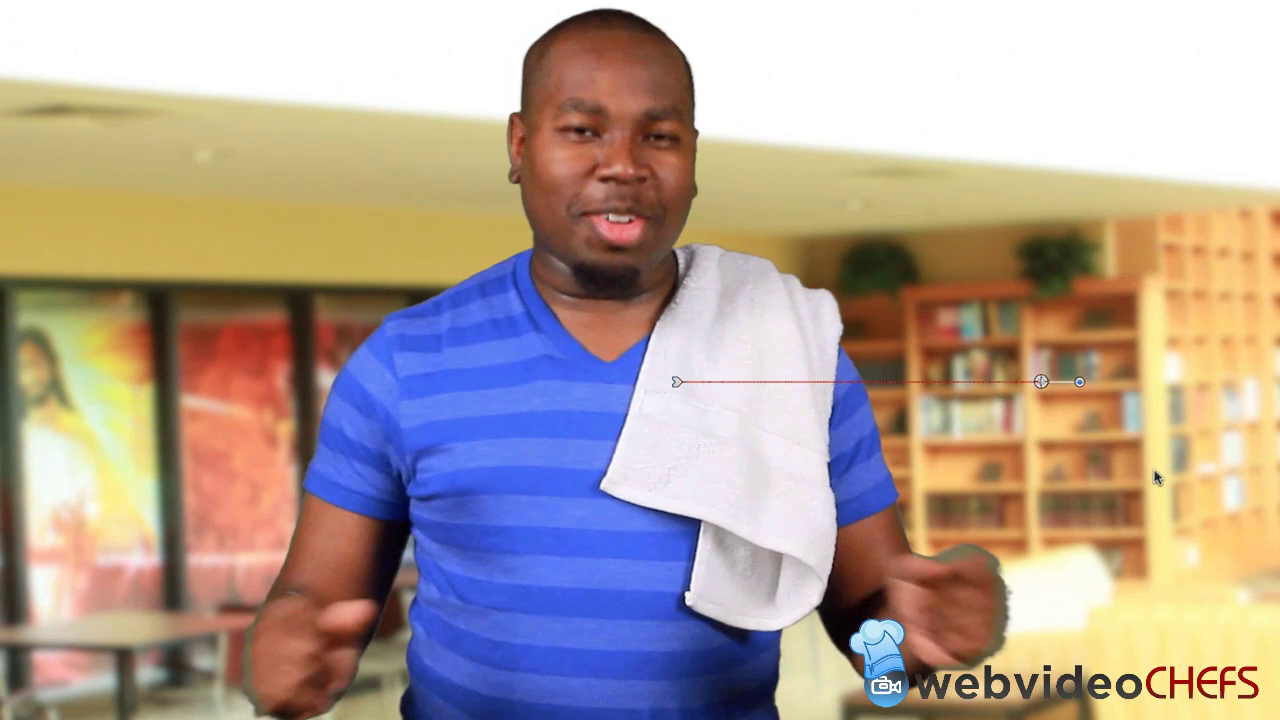
{"action": "key", "text": "Escape"}
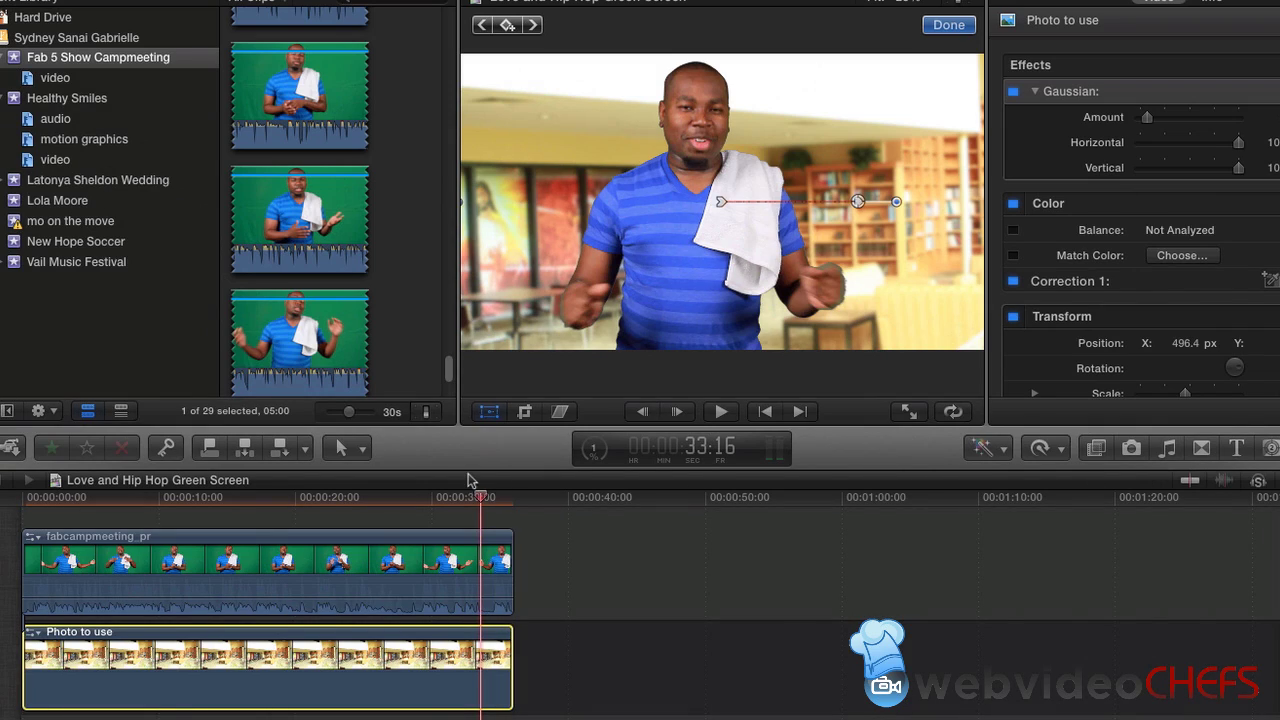
{"action": "left_click_drag", "start_coordinate": [482, 500], "coordinate": [12, 508]}
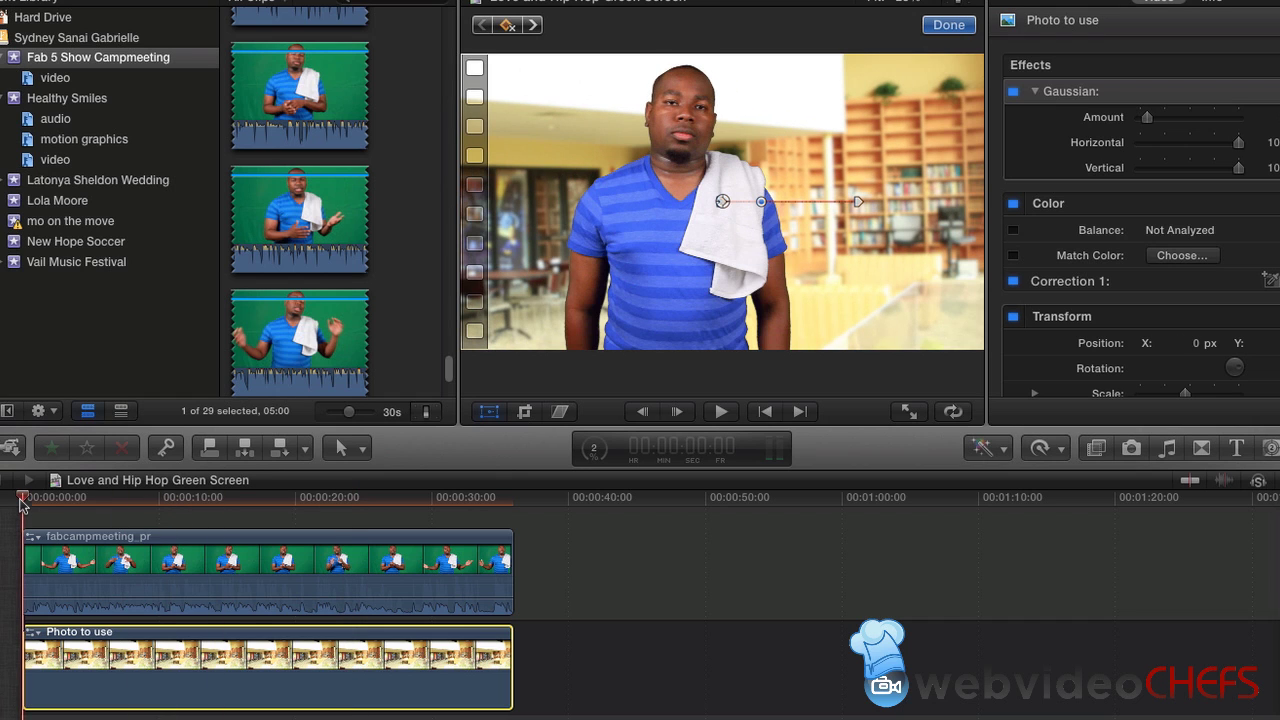
{"action": "left_click_drag", "start_coordinate": [127, 500], "coordinate": [152, 492]}
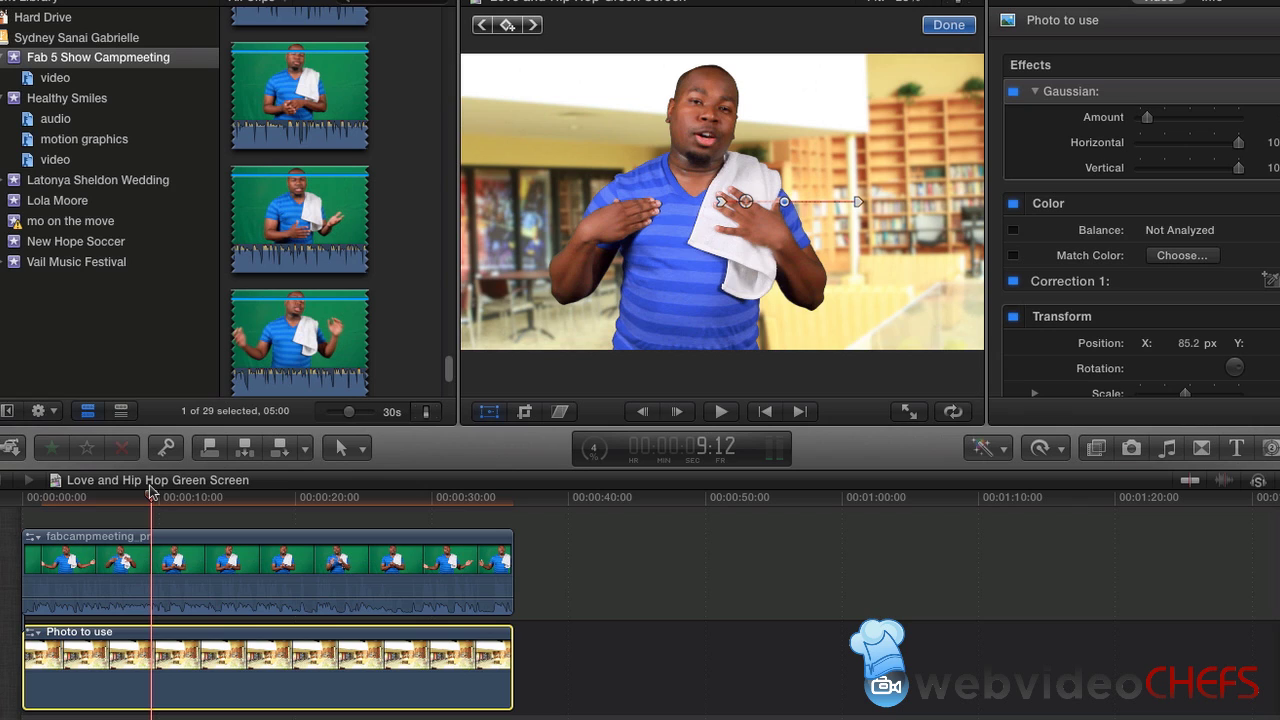